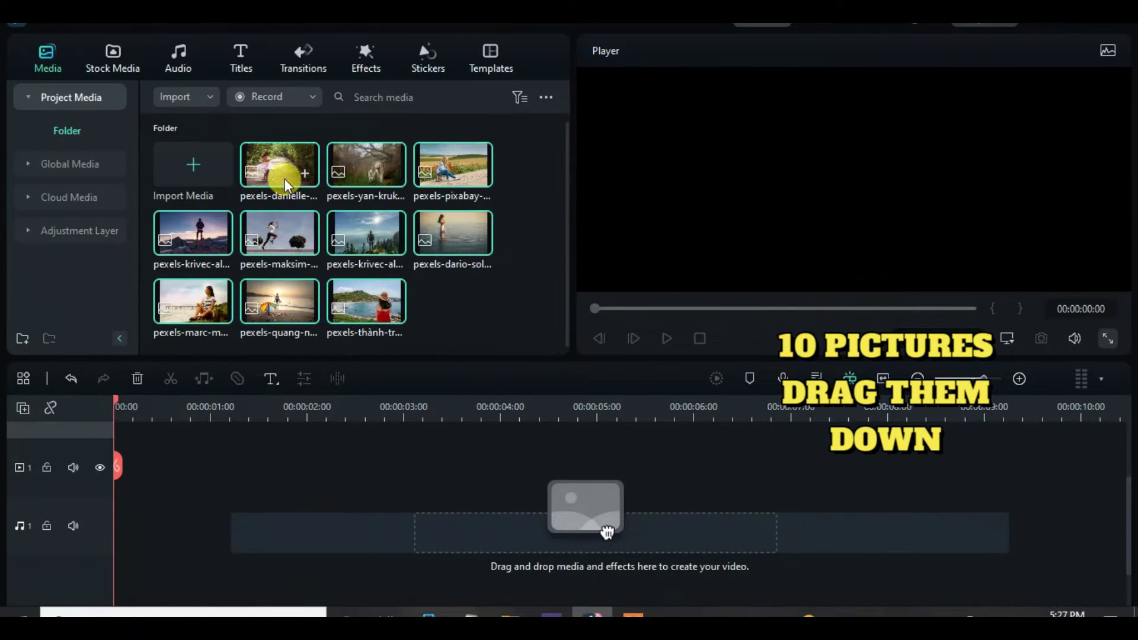
Place the ten photos on track 1 and set each to 1 second, with auto ripple on.
{"action": "left_click_drag", "start_coordinate": [607, 532], "coordinate": [328, 485]}
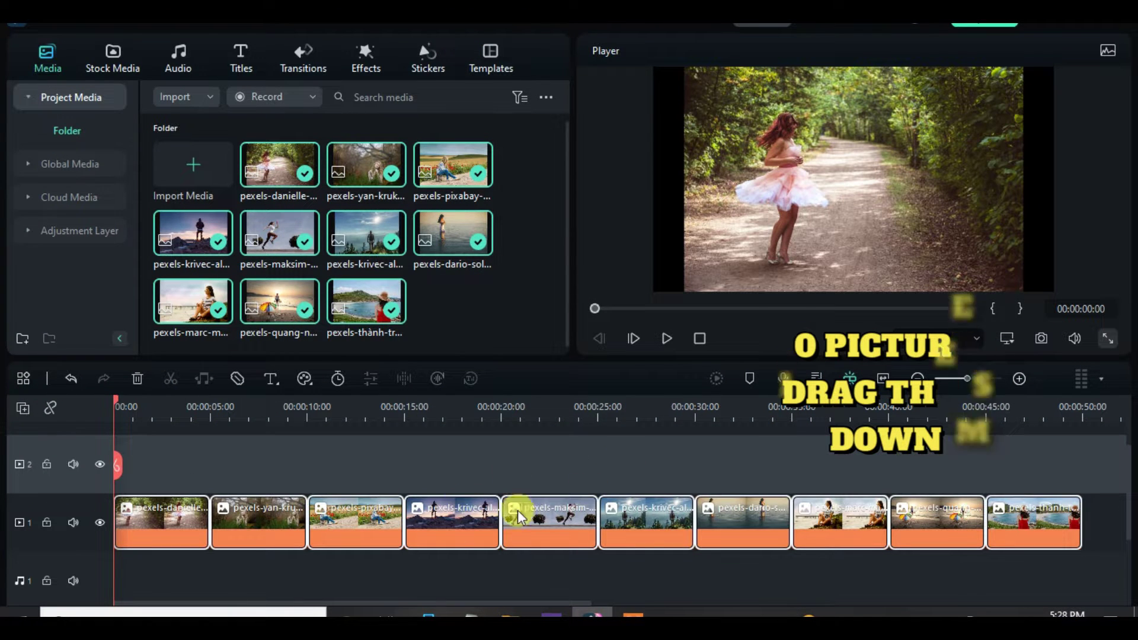
{"action": "left_click", "coordinate": [50, 409]}
{"action": "left_click", "coordinate": [337, 379]}
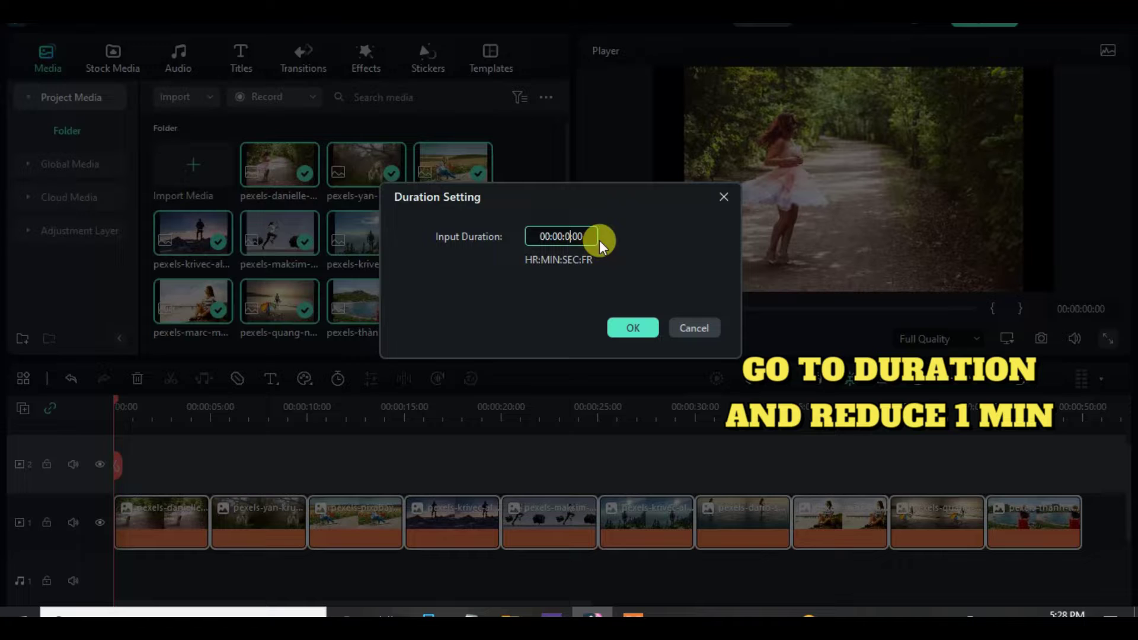
{"action": "left_click", "coordinate": [619, 328]}
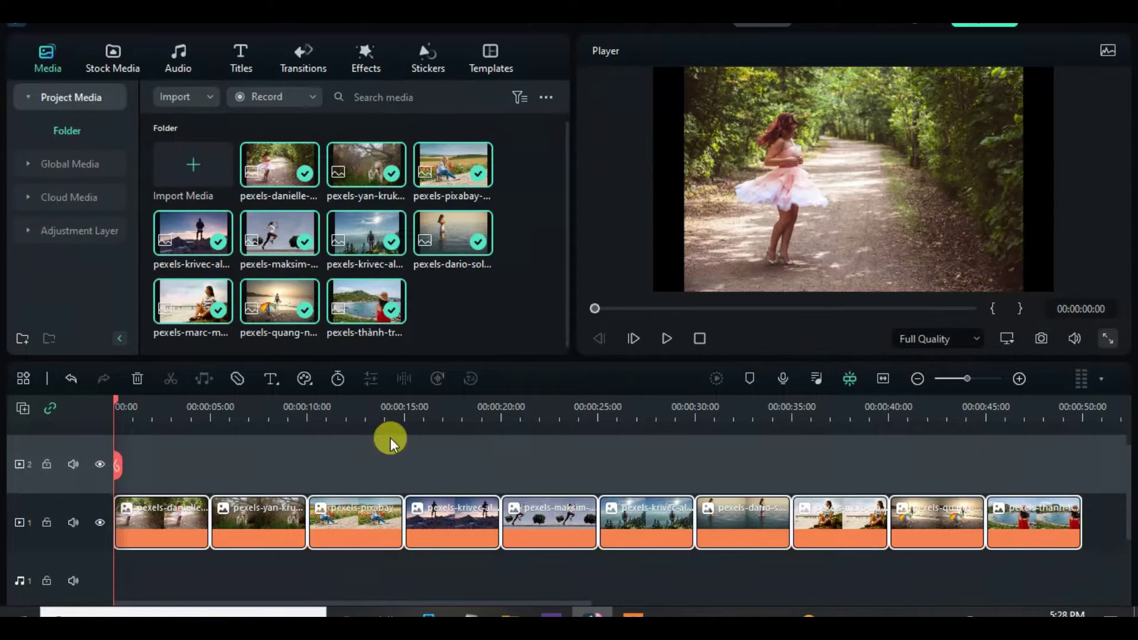
{"action": "left_click", "coordinate": [881, 382]}
Copy all ten photo clips and paste them onto the empty track 2.
{"action": "left_click_drag", "start_coordinate": [164, 459], "coordinate": [1045, 513]}
{"action": "right_click", "coordinate": [916, 517]}
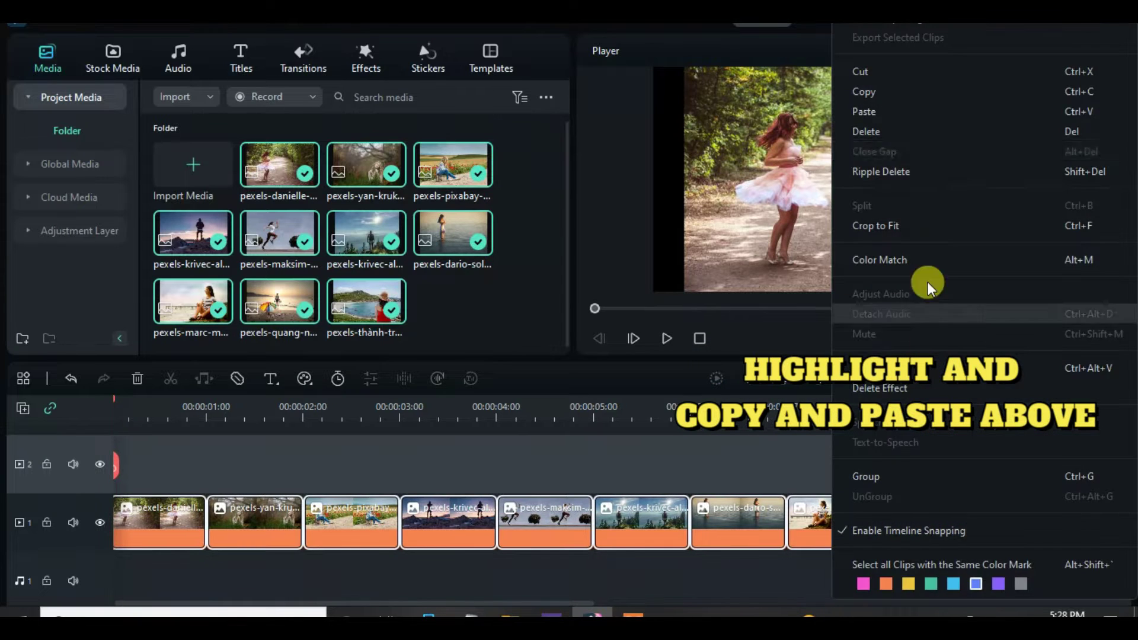
{"action": "left_click", "coordinate": [891, 92]}
{"action": "left_click_drag", "start_coordinate": [435, 605], "coordinate": [431, 605]}
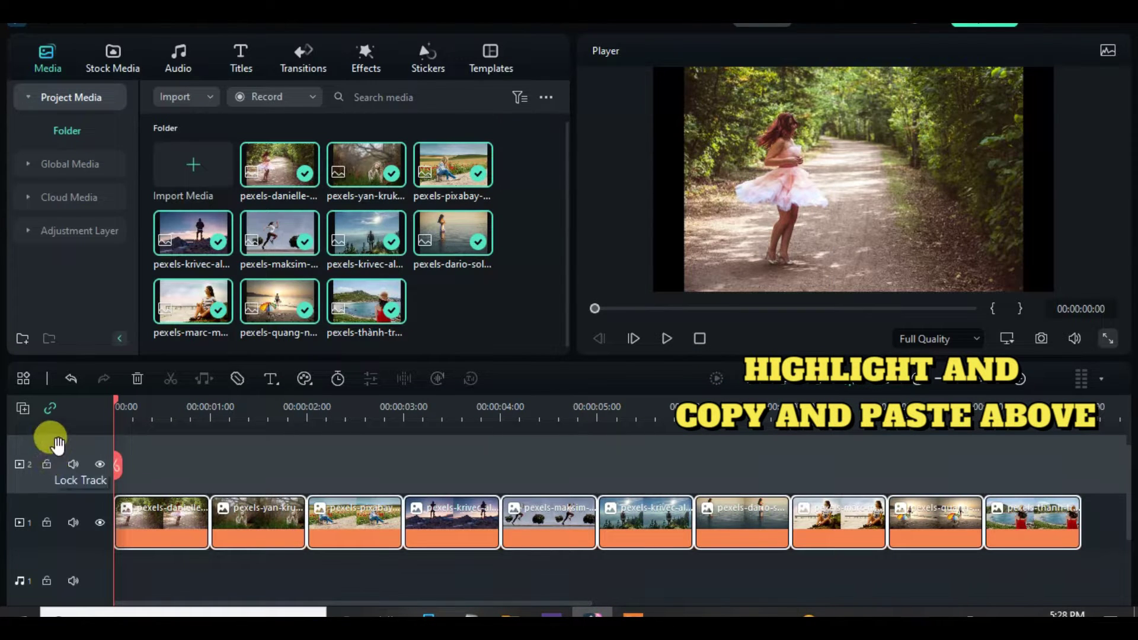
{"action": "right_click", "coordinate": [149, 468]}
{"action": "left_click", "coordinate": [180, 116]}
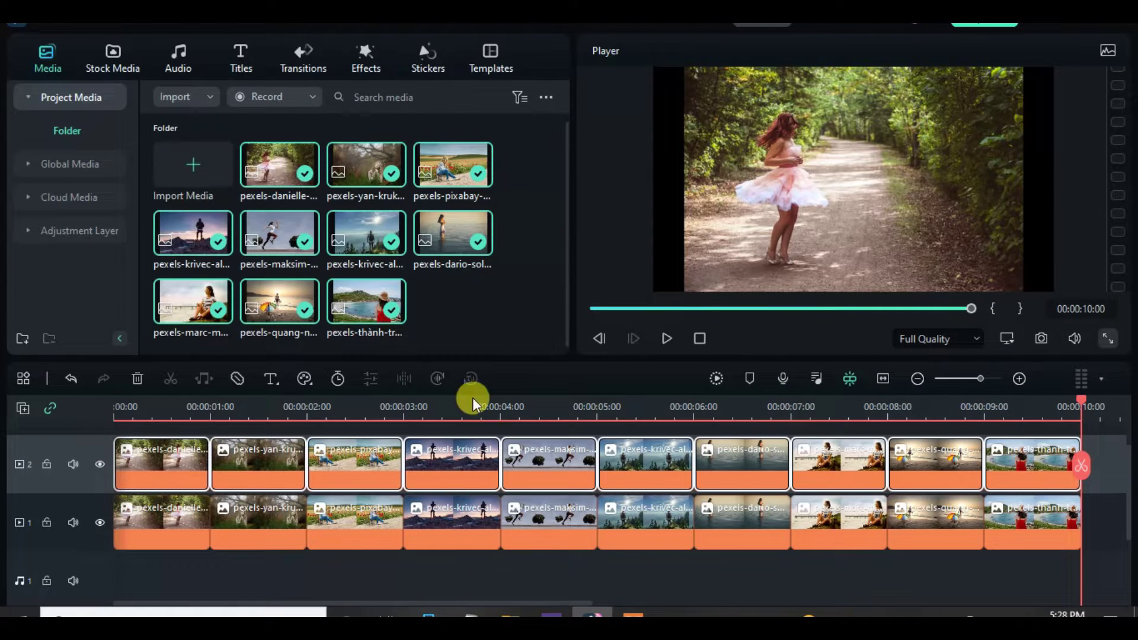
Hide track 2 from the preview.
{"action": "left_click", "coordinate": [171, 472]}
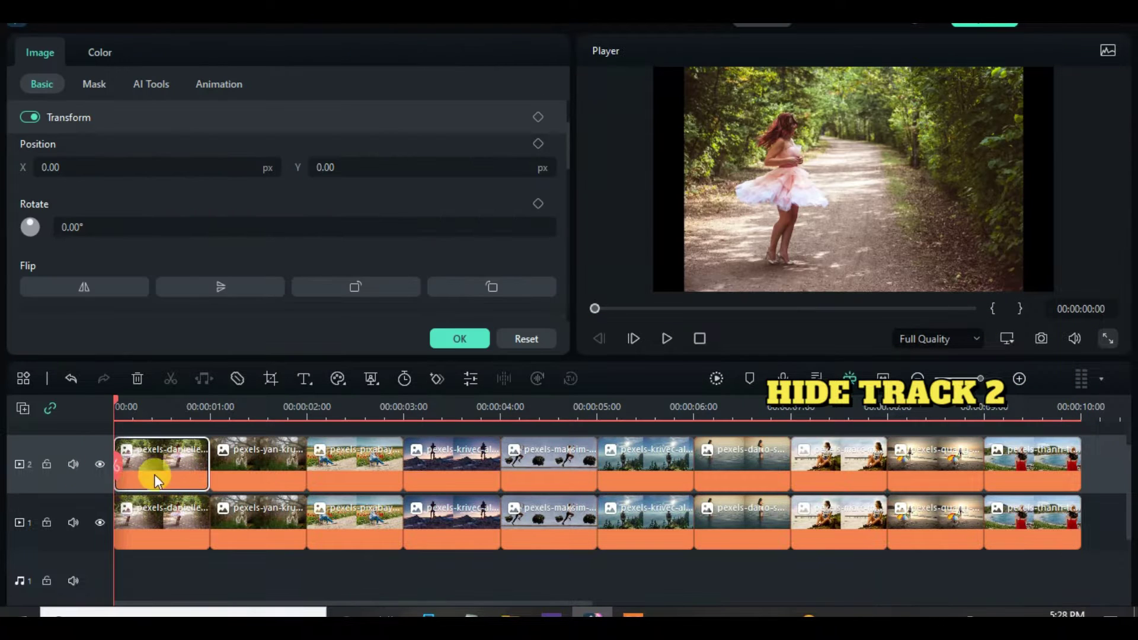
{"action": "left_click", "coordinate": [100, 465]}
{"action": "scroll", "coordinate": [815, 518], "scroll_direction": "down", "scroll_amount": 1}
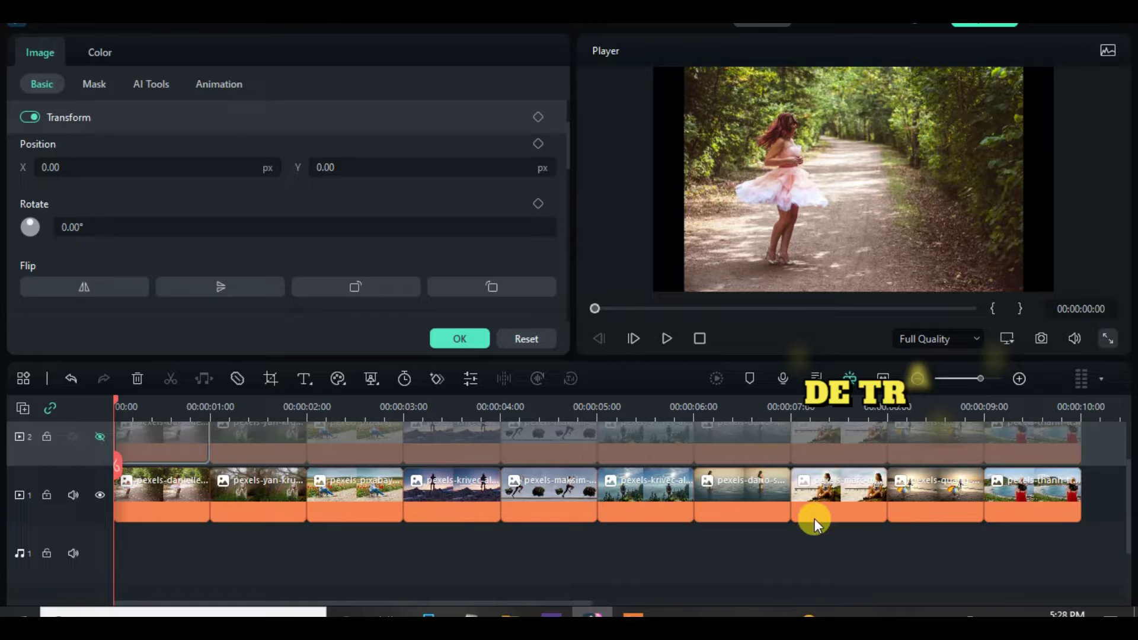
Crop all track 1 photos to fit the frame.
{"action": "left_click_drag", "start_coordinate": [1047, 557], "coordinate": [164, 489]}
{"action": "right_click", "coordinate": [164, 489]}
{"action": "left_click", "coordinate": [219, 228]}
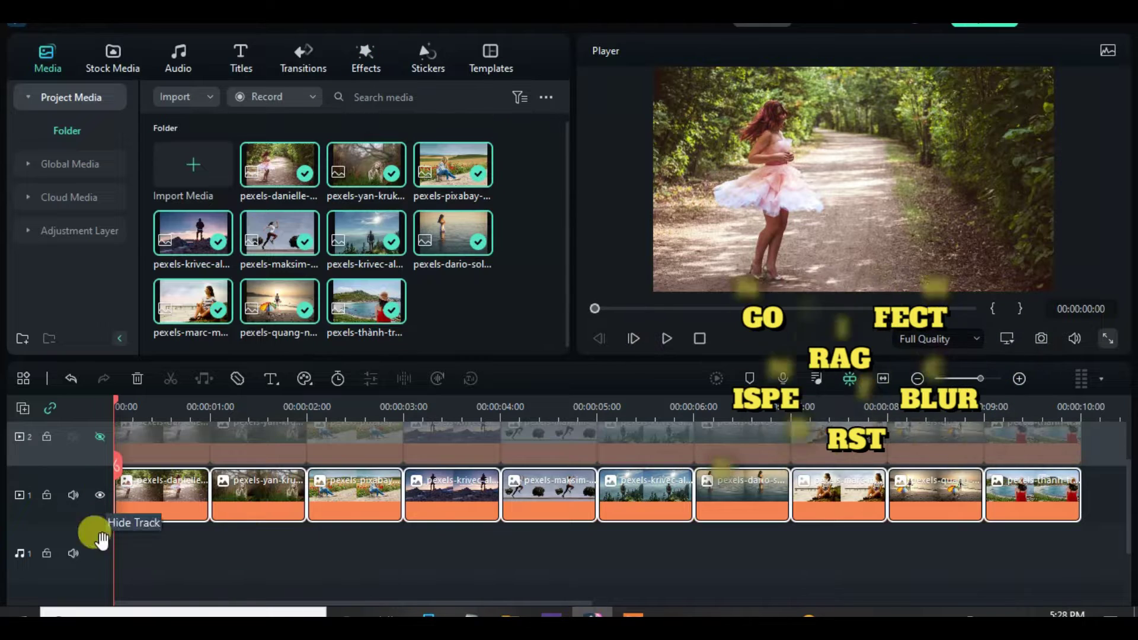
Apply Dispersion Blur to the first track 1 photo with blur intensity 20.
{"action": "left_click", "coordinate": [154, 498]}
{"action": "left_click", "coordinate": [366, 59]}
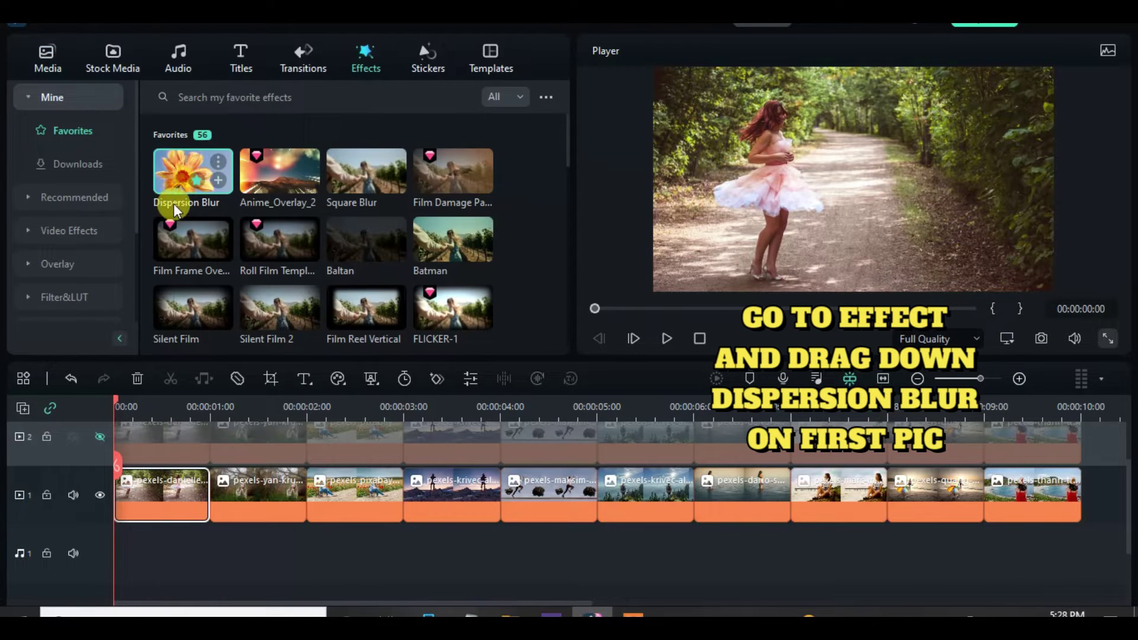
{"action": "left_click_drag", "start_coordinate": [153, 501], "coordinate": [137, 486]}
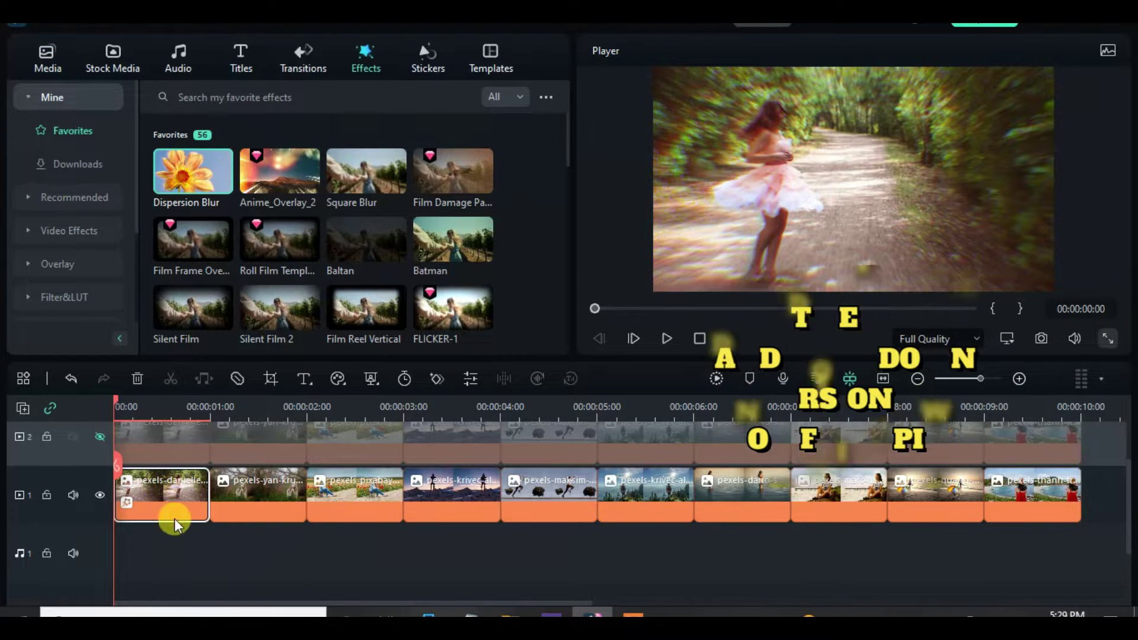
{"action": "double_click", "coordinate": [166, 497]}
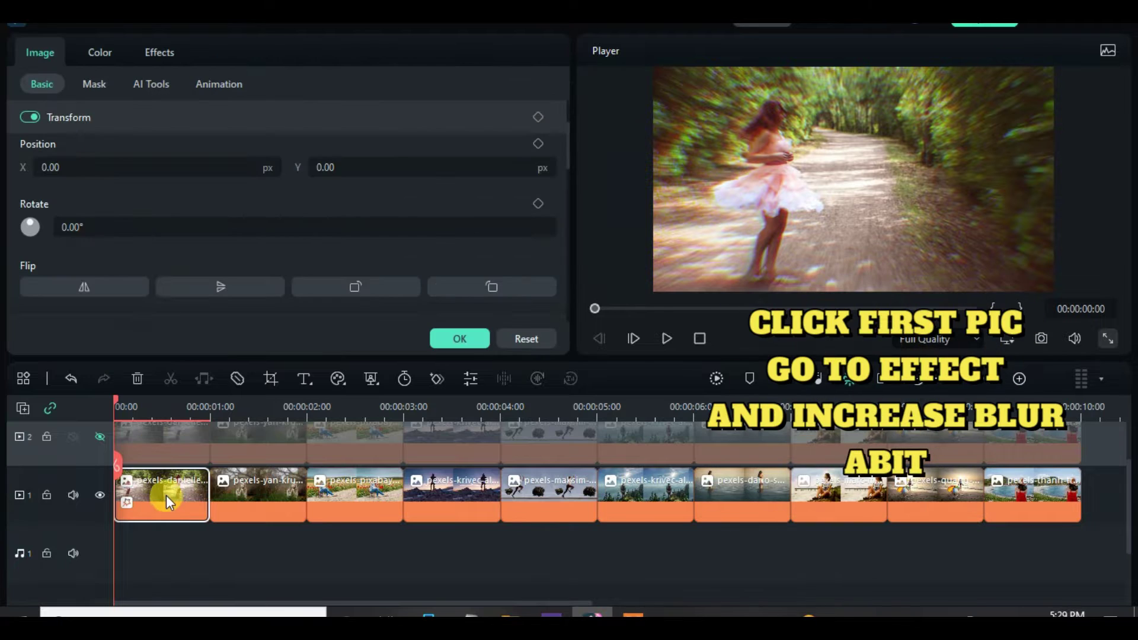
{"action": "left_click", "coordinate": [160, 52]}
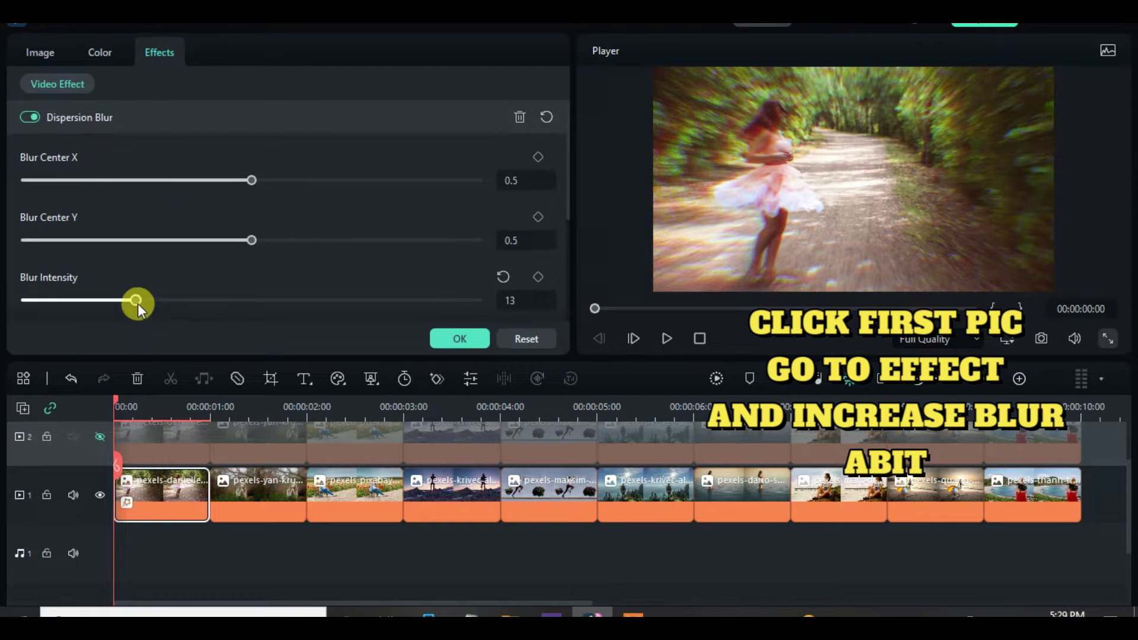
{"action": "left_click_drag", "start_coordinate": [179, 301], "coordinate": [199, 298]}
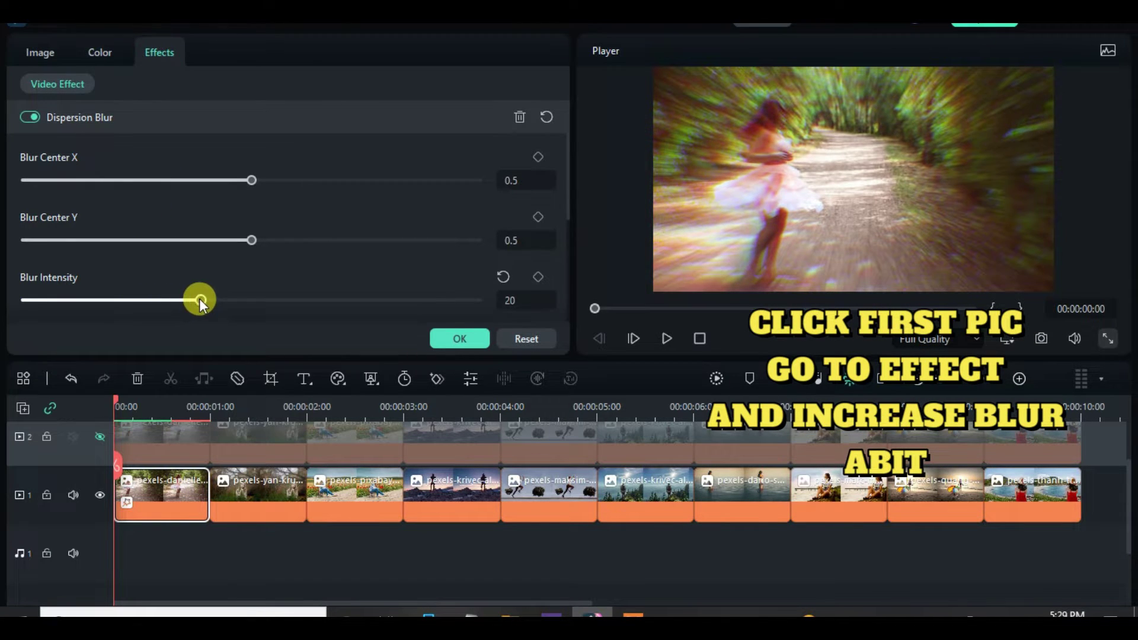
{"action": "left_click", "coordinate": [459, 337]}
{"action": "right_click", "coordinate": [184, 493]}
Copy the first photo's Dispersion Blur and paste it onto track 1 photos 2–10.
{"action": "left_click", "coordinate": [230, 452]}
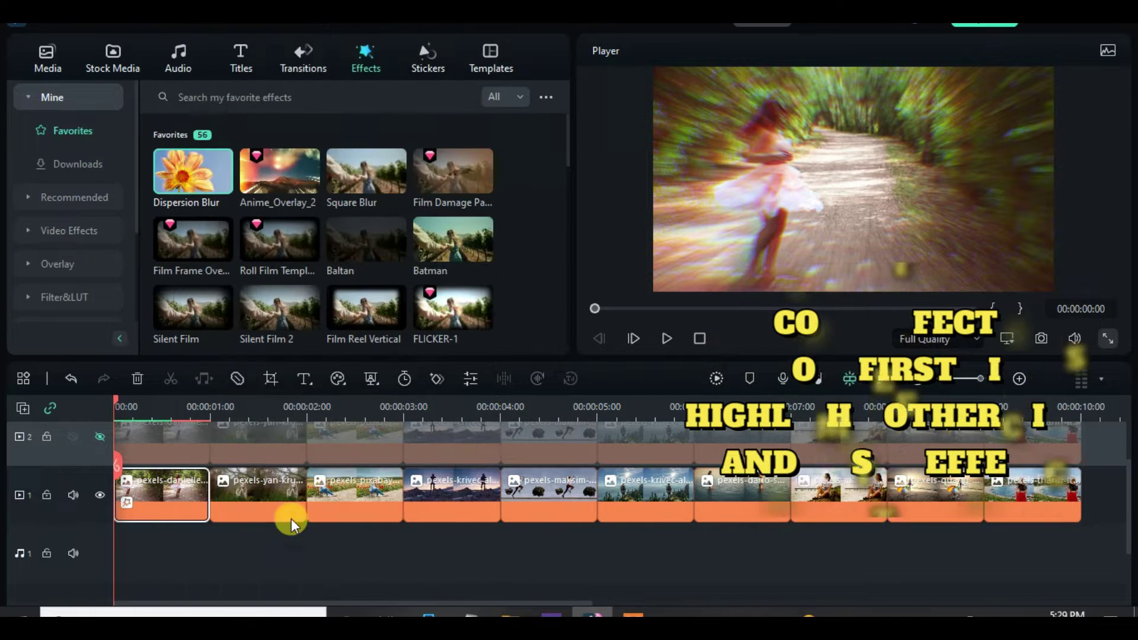
{"action": "left_click", "coordinate": [267, 549]}
{"action": "left_click_drag", "start_coordinate": [267, 549], "coordinate": [1079, 468]}
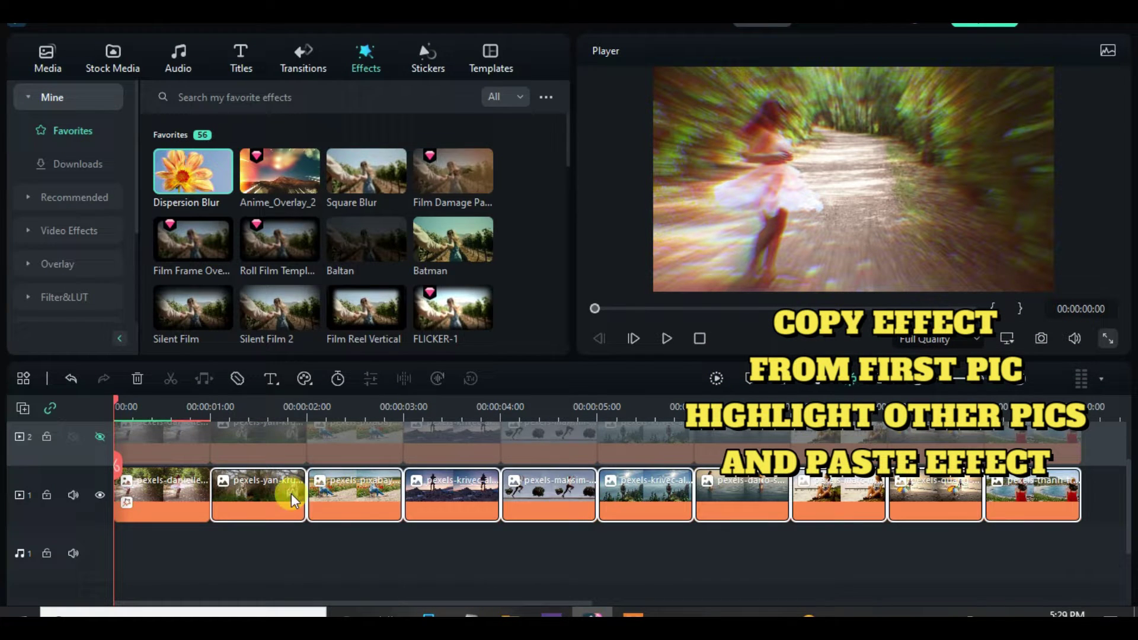
{"action": "right_click", "coordinate": [290, 493]}
{"action": "left_click", "coordinate": [337, 367]}
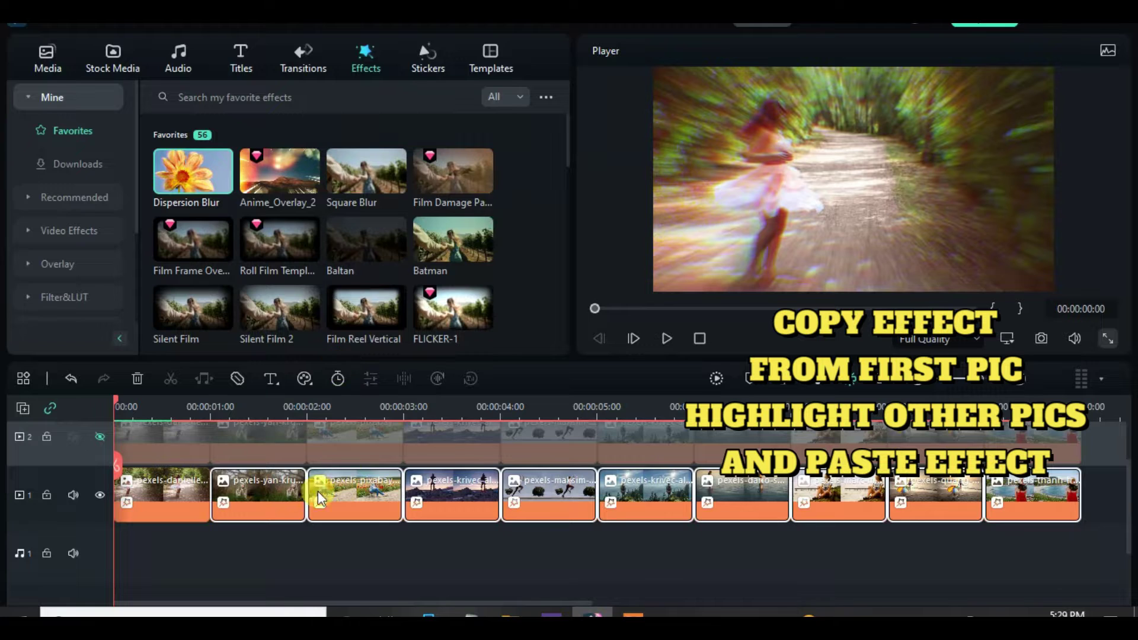
{"action": "double_click", "coordinate": [272, 499]}
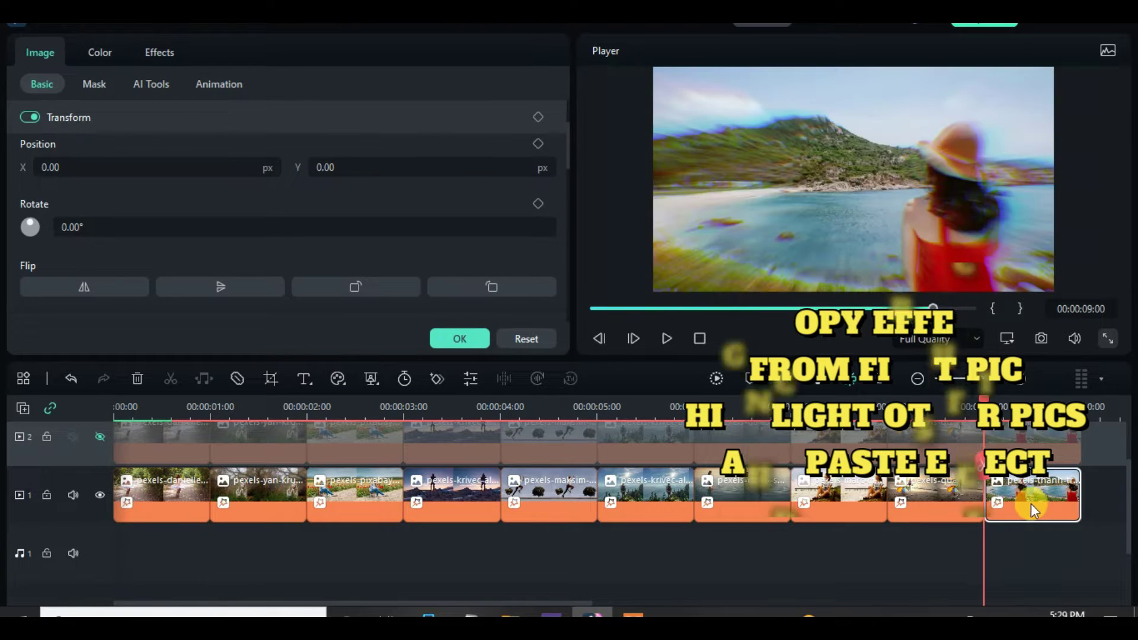
Unhide track 2 and scale its first photo to 90% with uniform scale locked.
{"action": "left_click", "coordinate": [155, 503]}
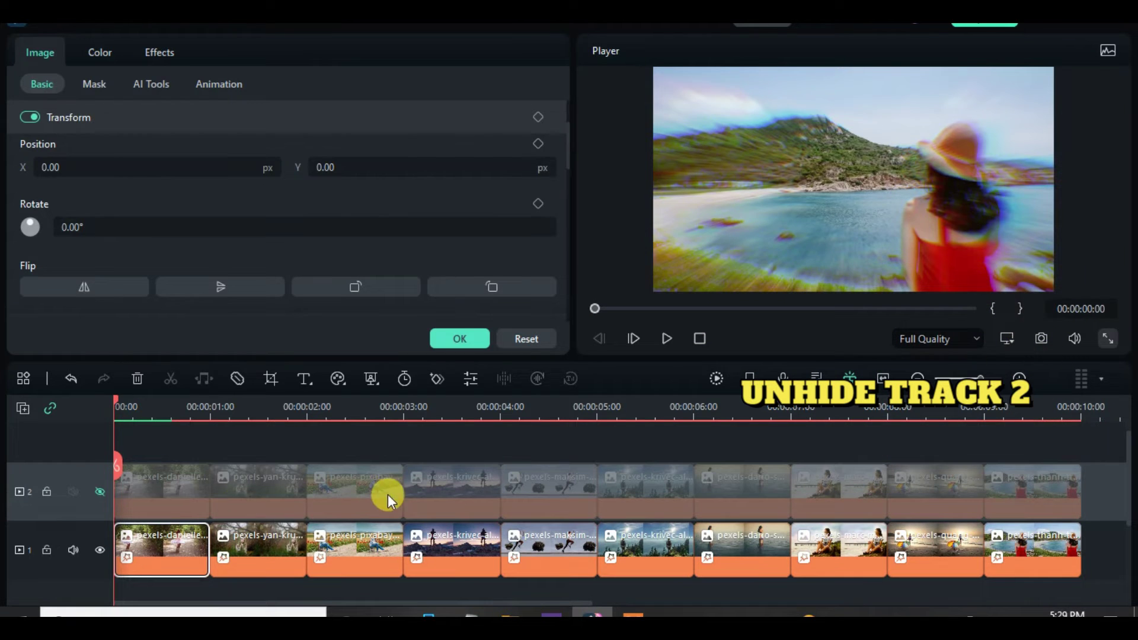
{"action": "left_click", "coordinate": [99, 492]}
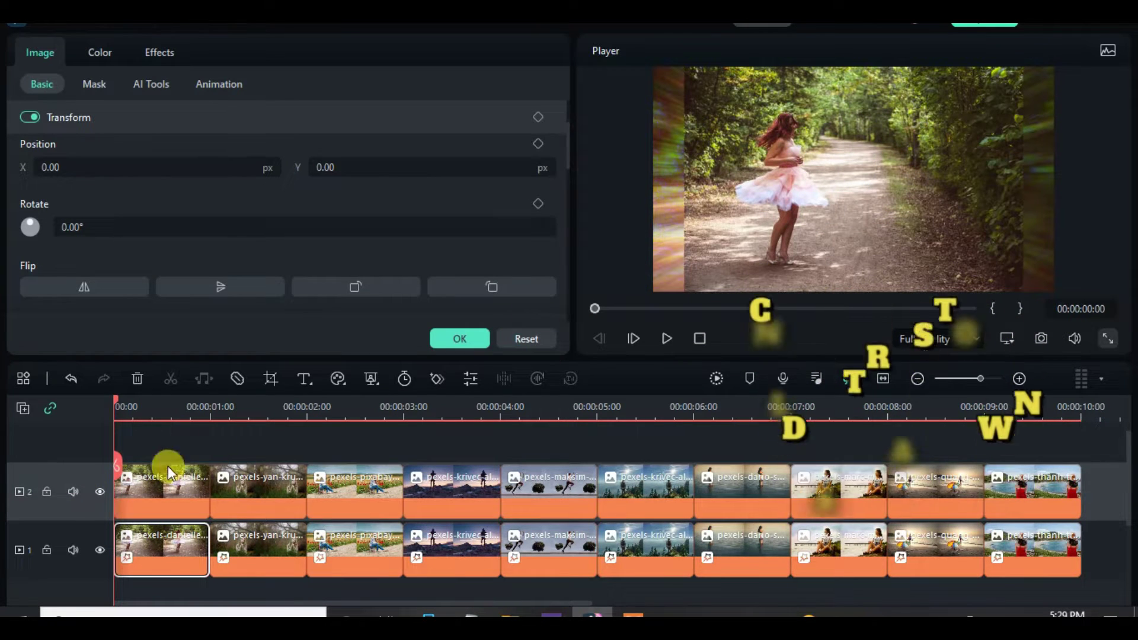
{"action": "left_click", "coordinate": [168, 484]}
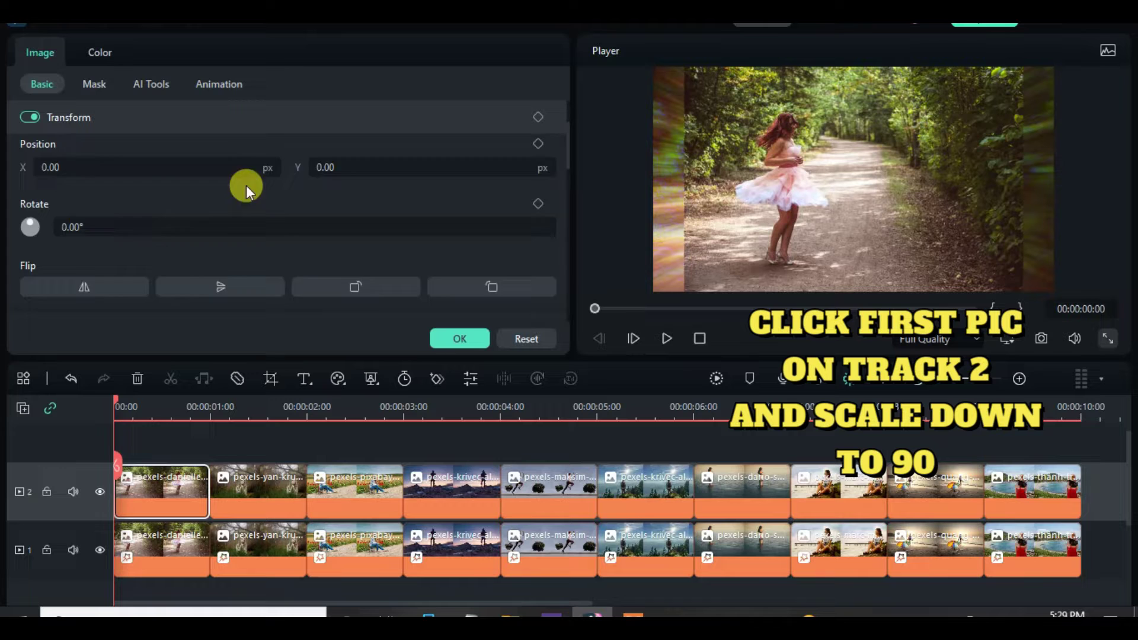
{"action": "scroll", "coordinate": [246, 185], "scroll_direction": "up", "scroll_amount": 2}
{"action": "left_click", "coordinate": [26, 194]}
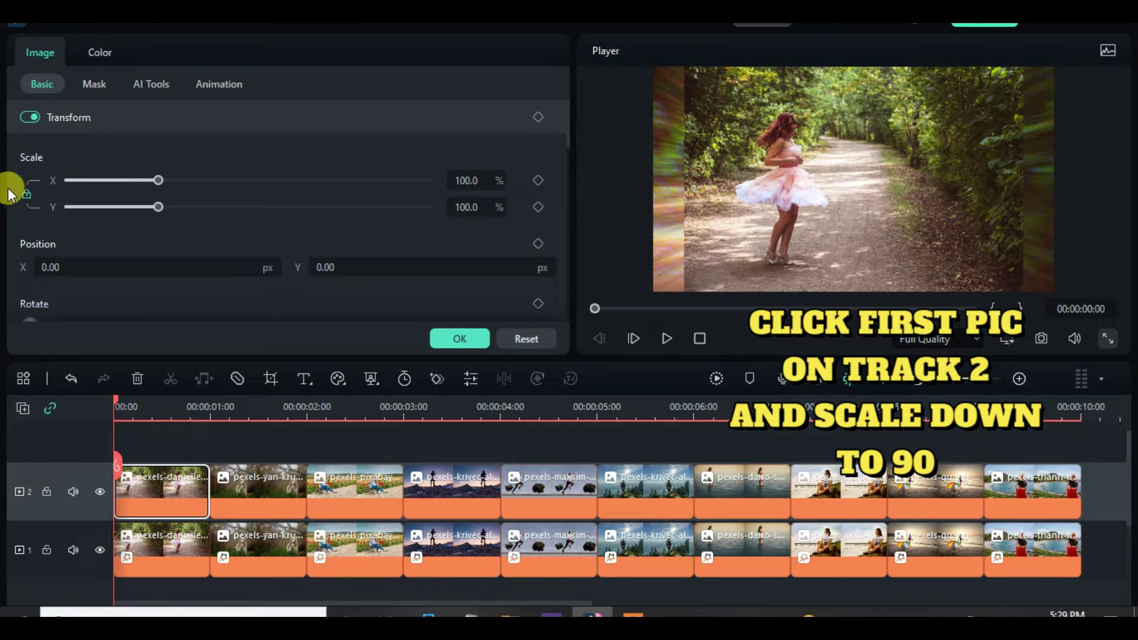
{"action": "left_click", "coordinate": [468, 180]}
{"action": "type", "text": "90"}
{"action": "key", "text": "Return"}
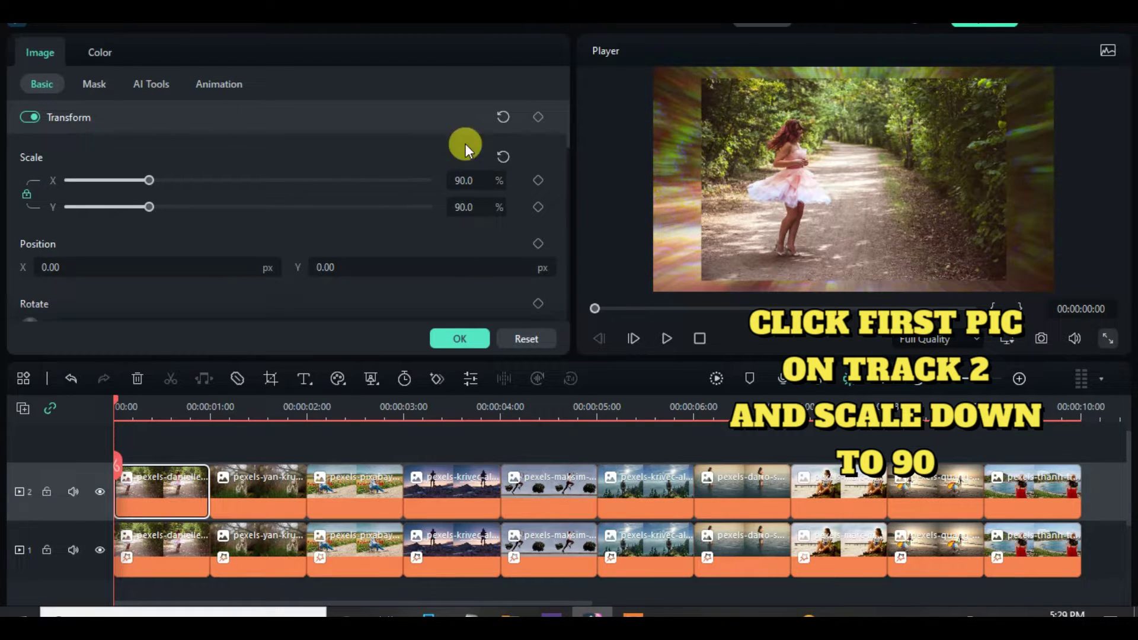
Confirm the 90% scale and add a white Border effect to the first track-2 photo.
{"action": "left_click", "coordinate": [468, 338]}
{"action": "scroll", "coordinate": [332, 239], "scroll_direction": "down", "scroll_amount": 3}
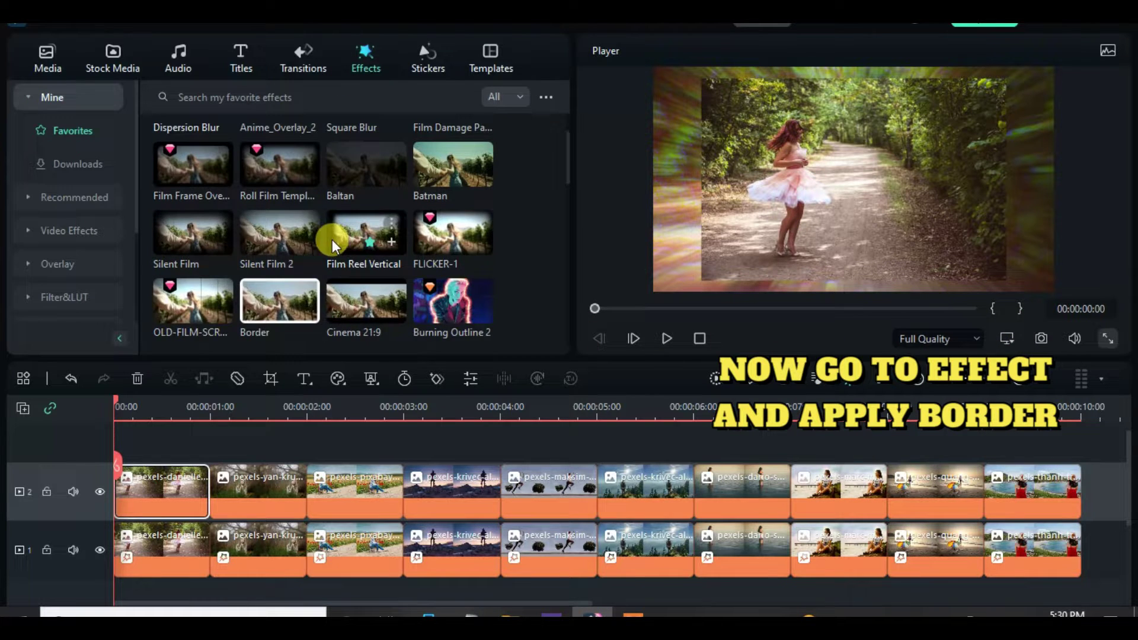
{"action": "left_click_drag", "start_coordinate": [259, 231], "coordinate": [166, 483]}
{"action": "double_click", "coordinate": [162, 488]}
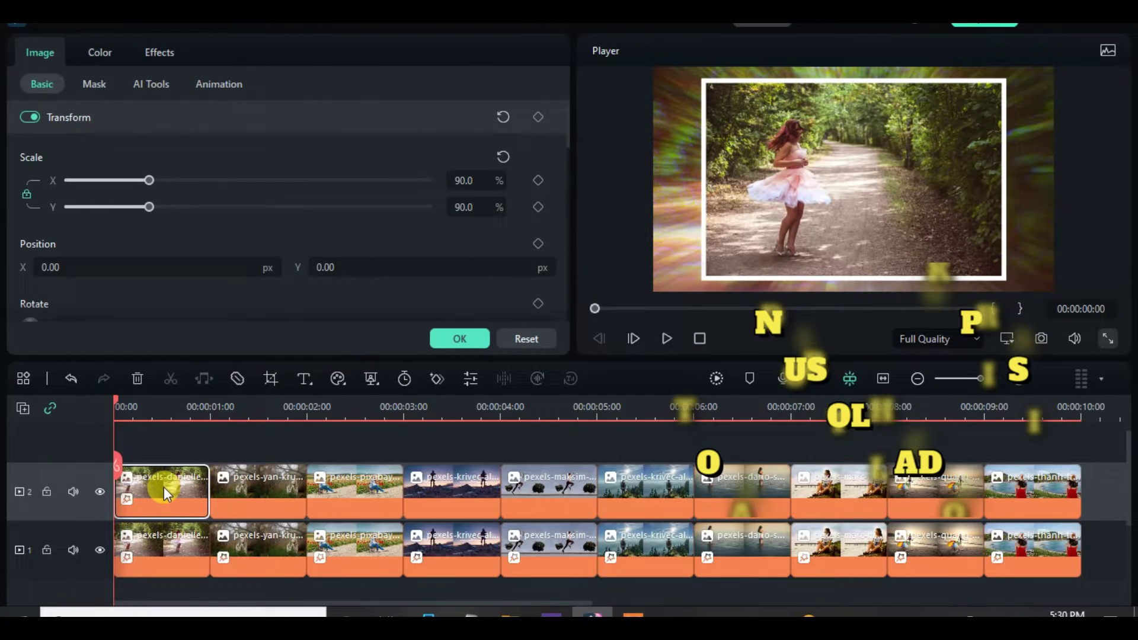
{"action": "left_click", "coordinate": [158, 56]}
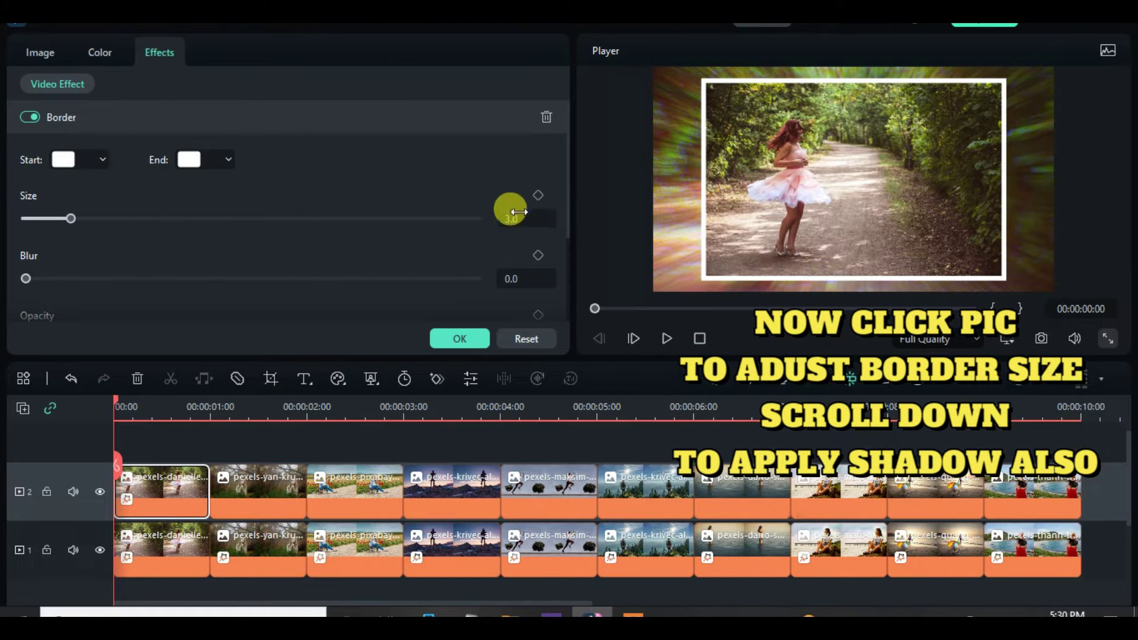
{"action": "left_click", "coordinate": [27, 59]}
{"action": "scroll", "coordinate": [119, 196], "scroll_direction": "down", "scroll_amount": 8}
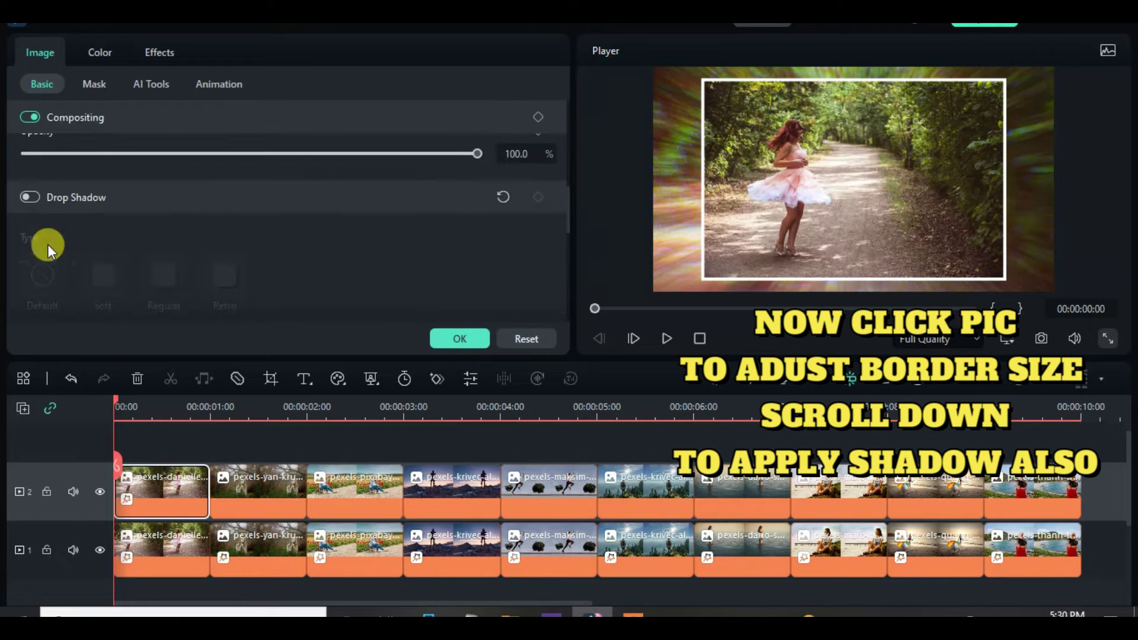
Enable a black Retro drop shadow with distance 12, blur 3 and 70% opacity.
{"action": "left_click", "coordinate": [30, 198]}
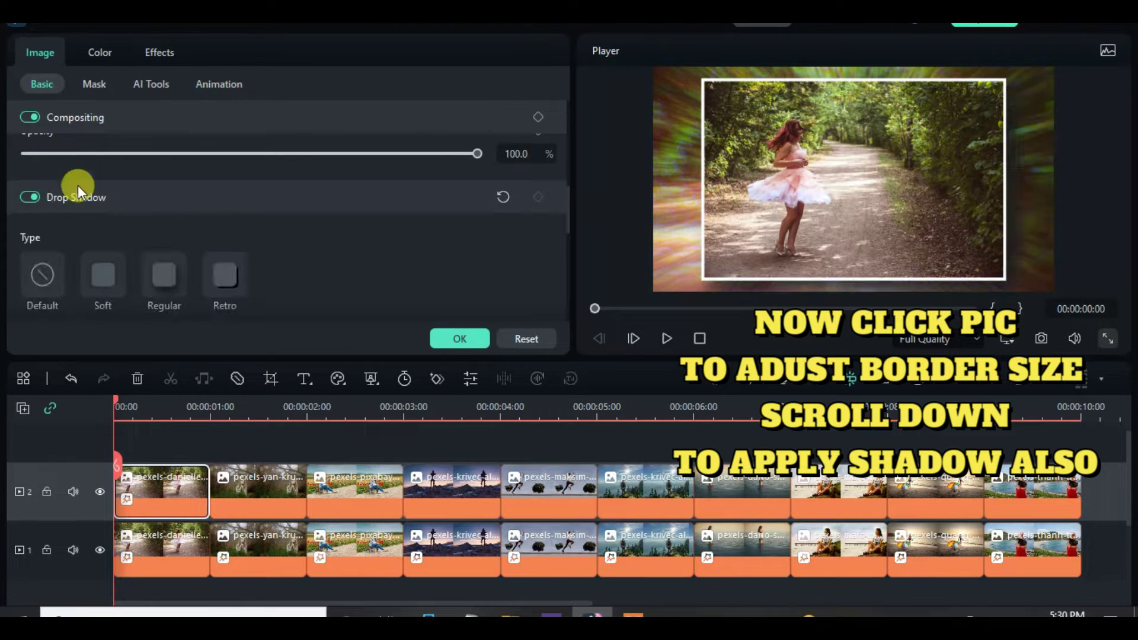
{"action": "left_click", "coordinate": [222, 276]}
{"action": "scroll", "coordinate": [132, 257], "scroll_direction": "down", "scroll_amount": 3}
{"action": "left_click", "coordinate": [49, 273]}
{"action": "left_click", "coordinate": [35, 370]}
{"action": "scroll", "coordinate": [73, 253], "scroll_direction": "down", "scroll_amount": 3}
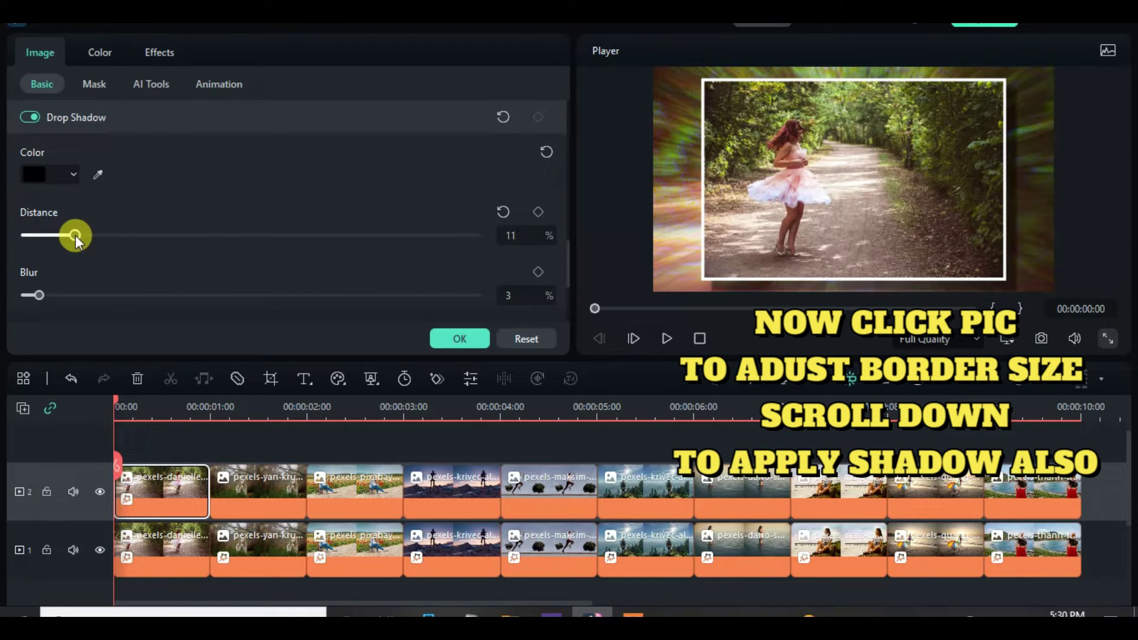
{"action": "left_click_drag", "start_coordinate": [77, 236], "coordinate": [80, 236]}
{"action": "scroll", "coordinate": [99, 256], "scroll_direction": "down", "scroll_amount": 2}
{"action": "left_click_drag", "start_coordinate": [251, 255], "coordinate": [342, 255]}
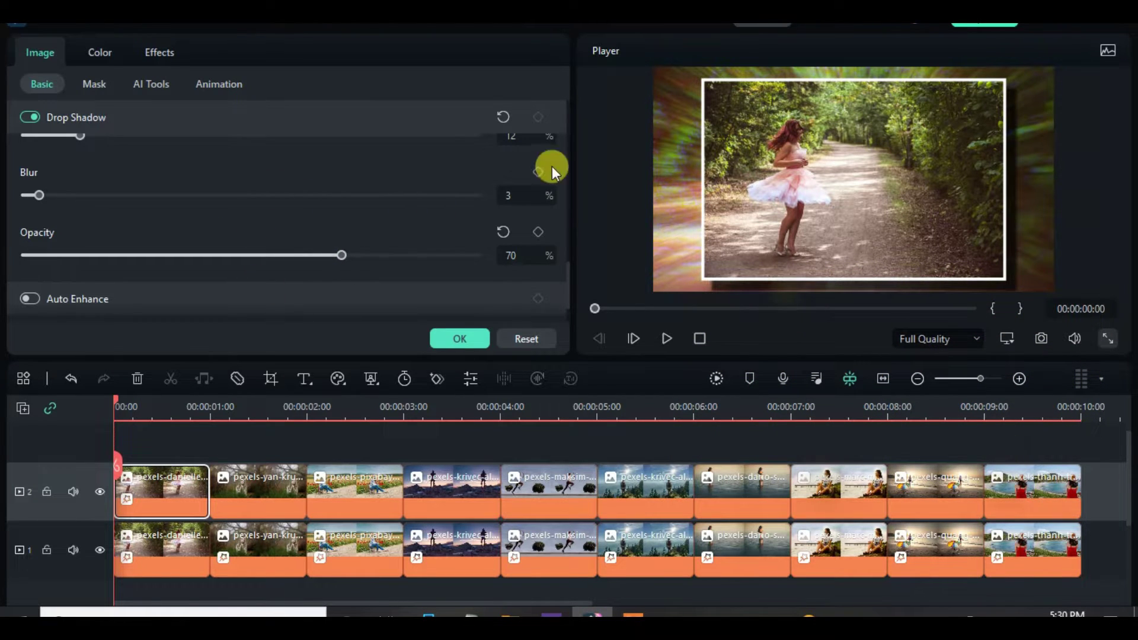
Copy the first track-2 photo's border and shadow onto the other nine track-2 photos.
{"action": "left_click", "coordinate": [460, 338]}
{"action": "right_click", "coordinate": [164, 479]}
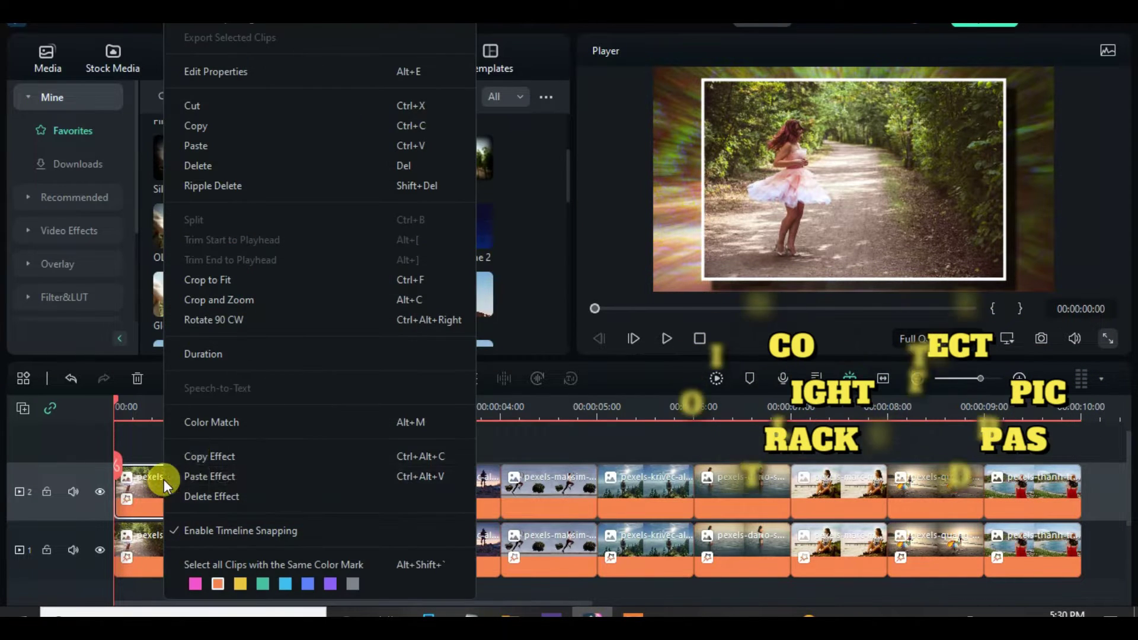
{"action": "left_click", "coordinate": [212, 456]}
{"action": "left_click_drag", "start_coordinate": [253, 432], "coordinate": [1068, 503]}
{"action": "right_click", "coordinate": [269, 499]}
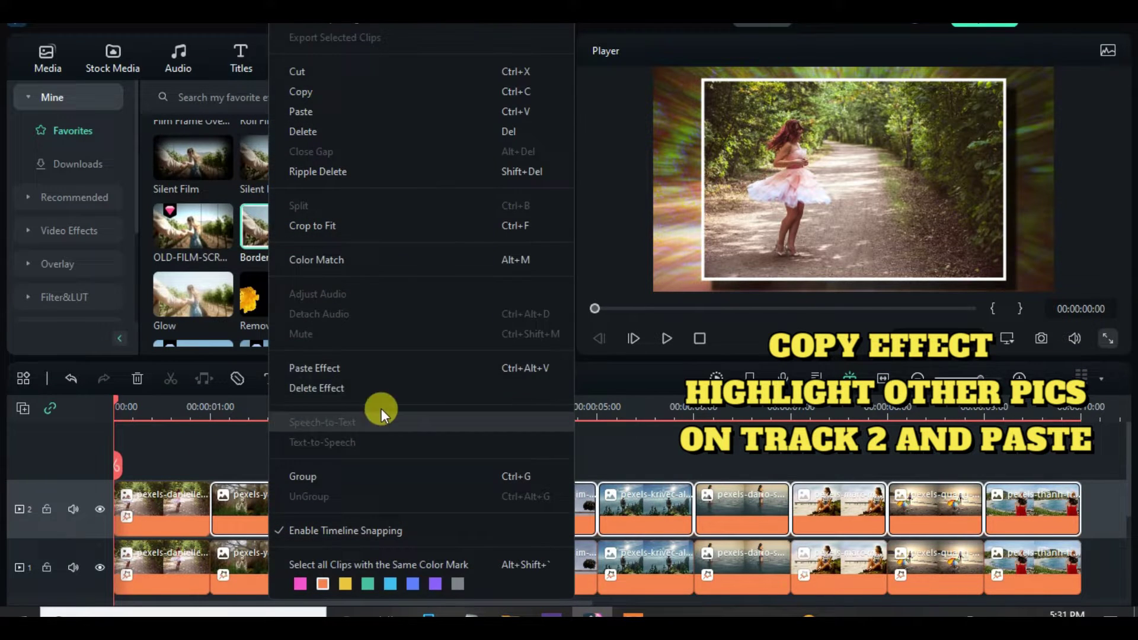
{"action": "left_click", "coordinate": [339, 369]}
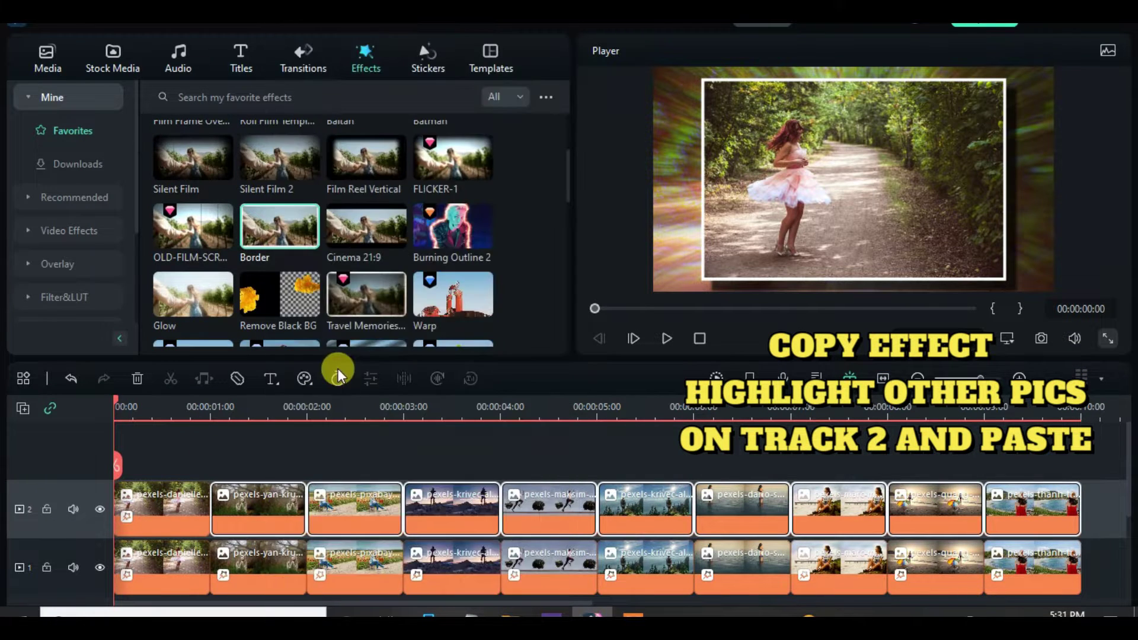
{"action": "double_click", "coordinate": [277, 508]}
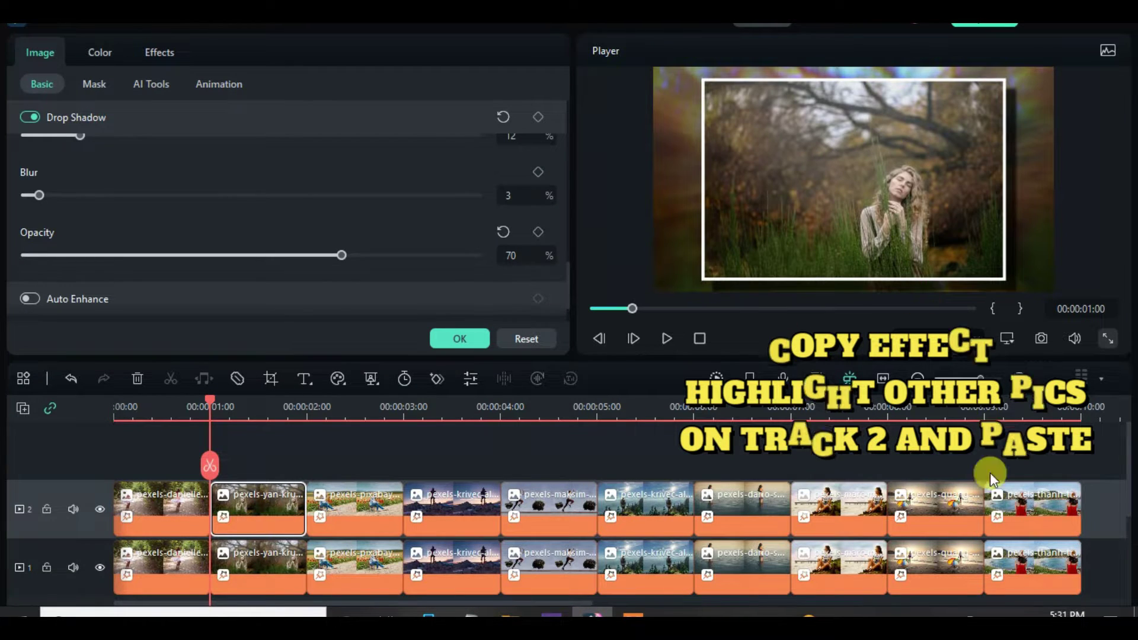
{"action": "left_click", "coordinate": [1030, 503]}
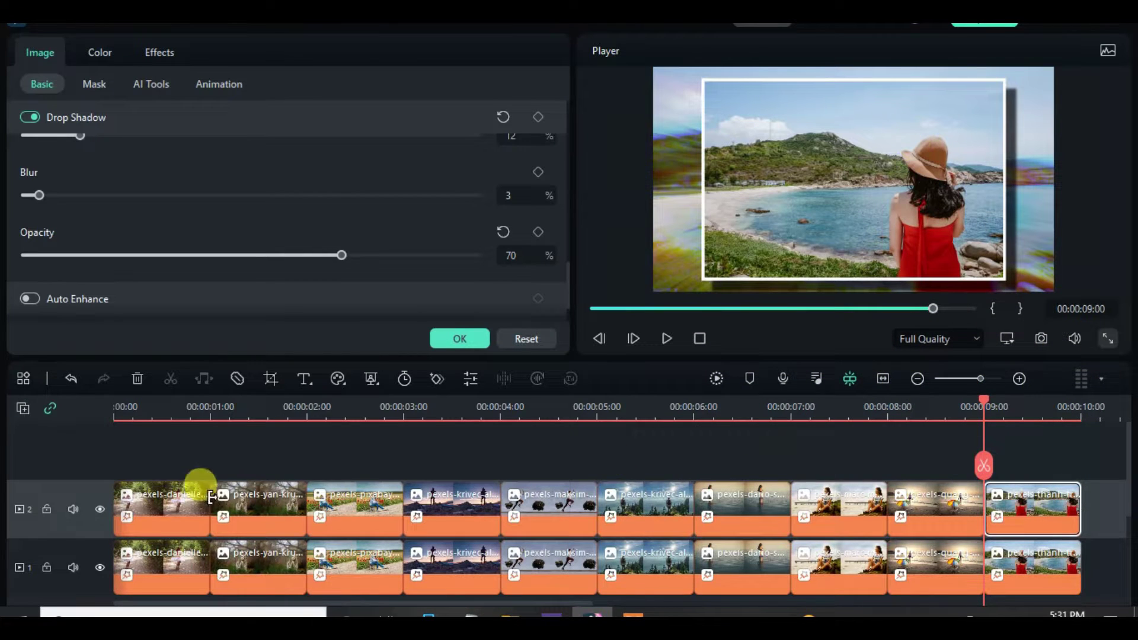
Rotate track-2 pictures one through five by 3, 1, -1, -3 and -1 degrees.
{"action": "left_click", "coordinate": [170, 498]}
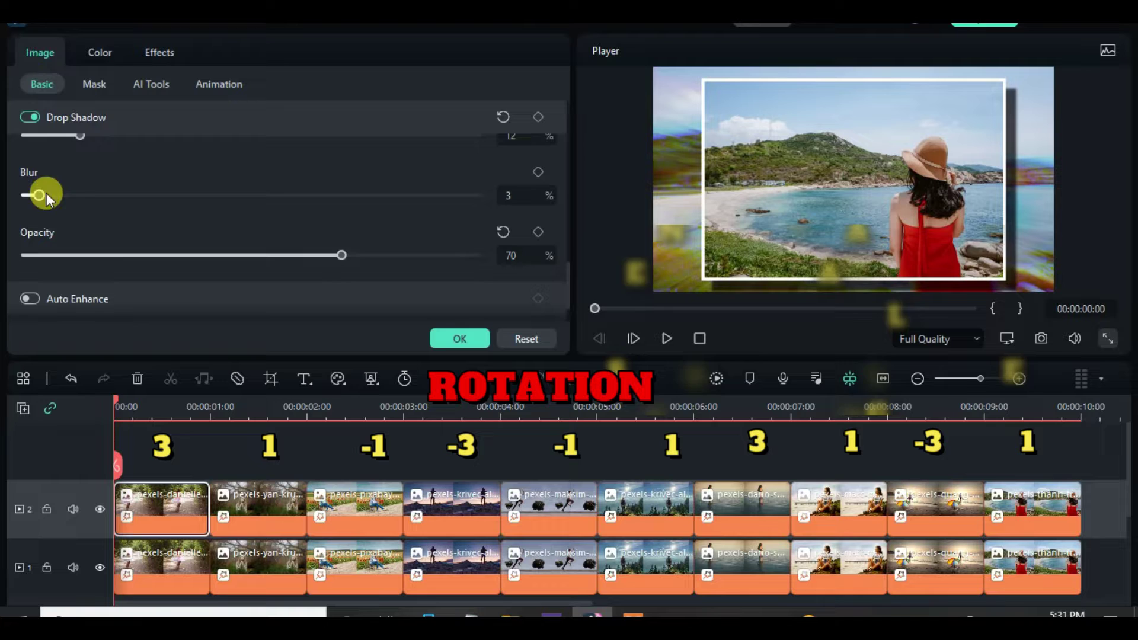
{"action": "scroll", "coordinate": [87, 179], "scroll_direction": "up", "scroll_amount": 10}
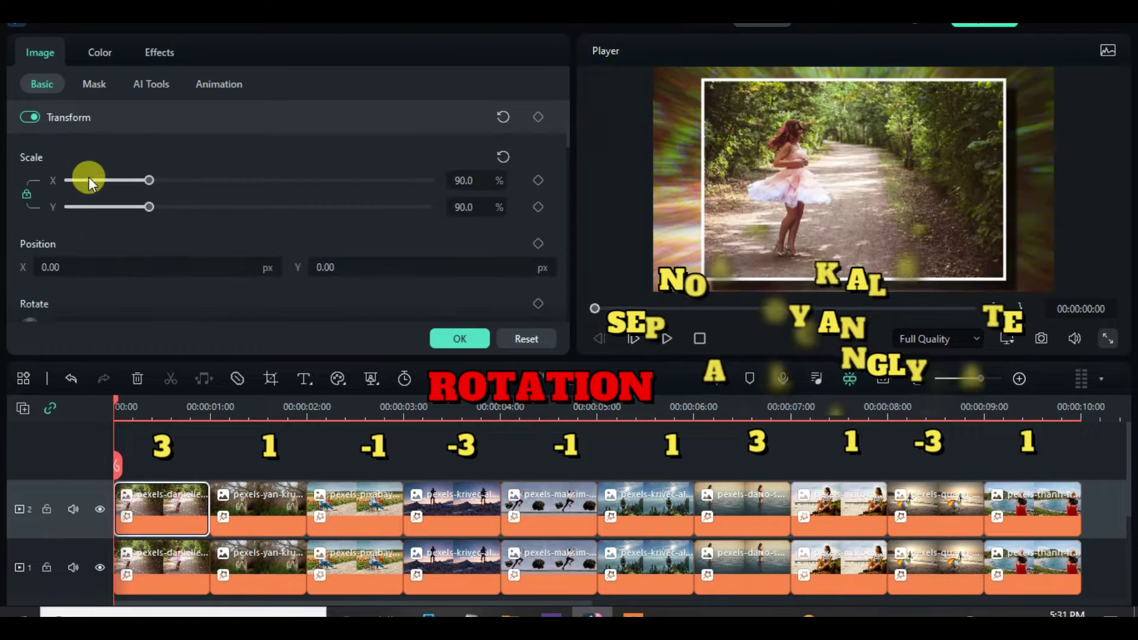
{"action": "scroll", "coordinate": [170, 183], "scroll_direction": "down", "scroll_amount": 2}
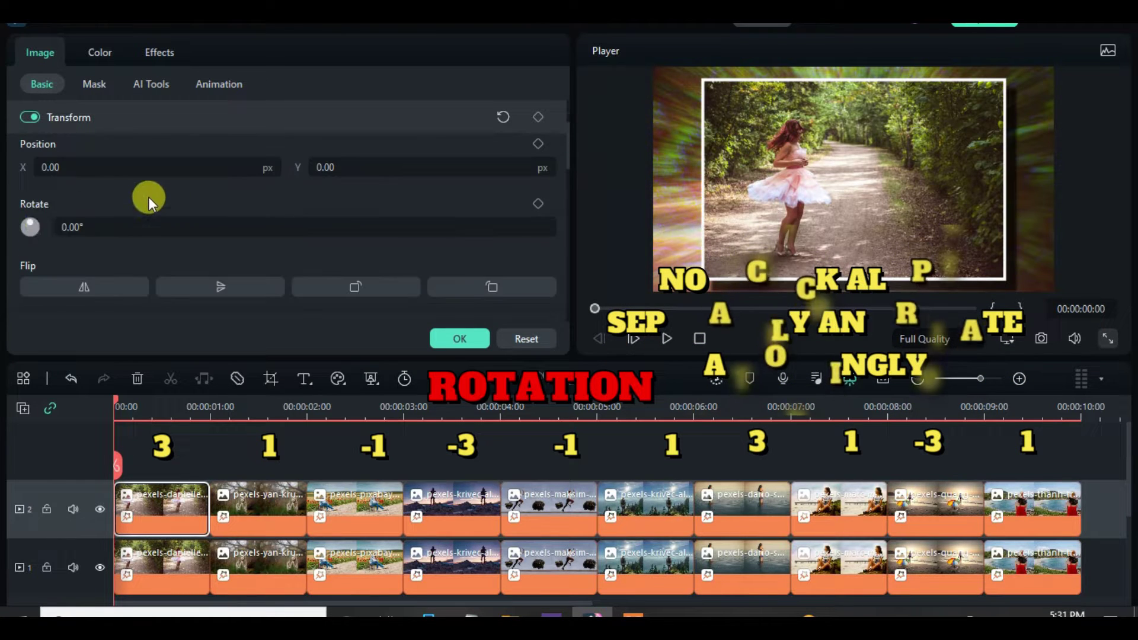
{"action": "left_click", "coordinate": [83, 228]}
{"action": "type", "text": "3"}
{"action": "key", "text": "Return"}
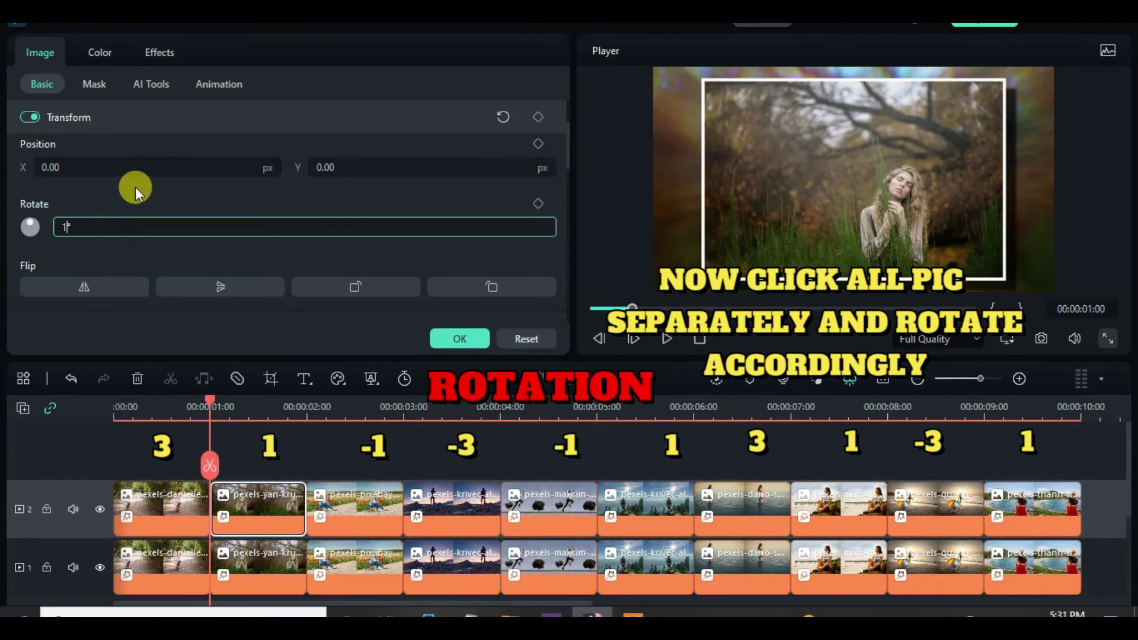
{"action": "type", "text": "1"}
{"action": "key", "text": "Return"}
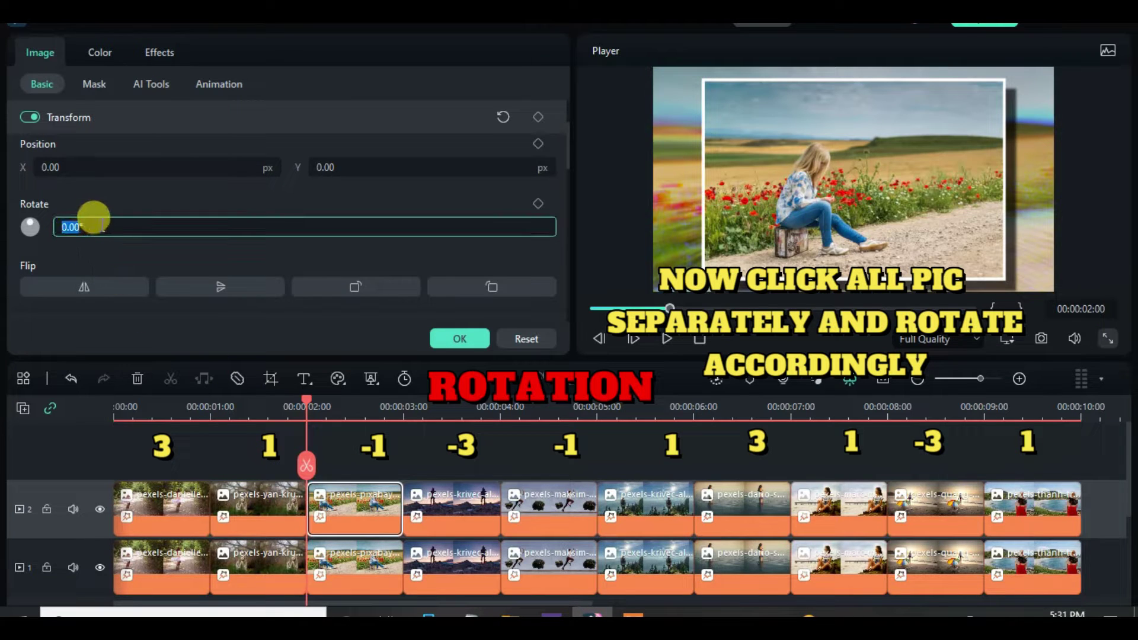
{"action": "type", "text": "-1"}
{"action": "key", "text": "Return"}
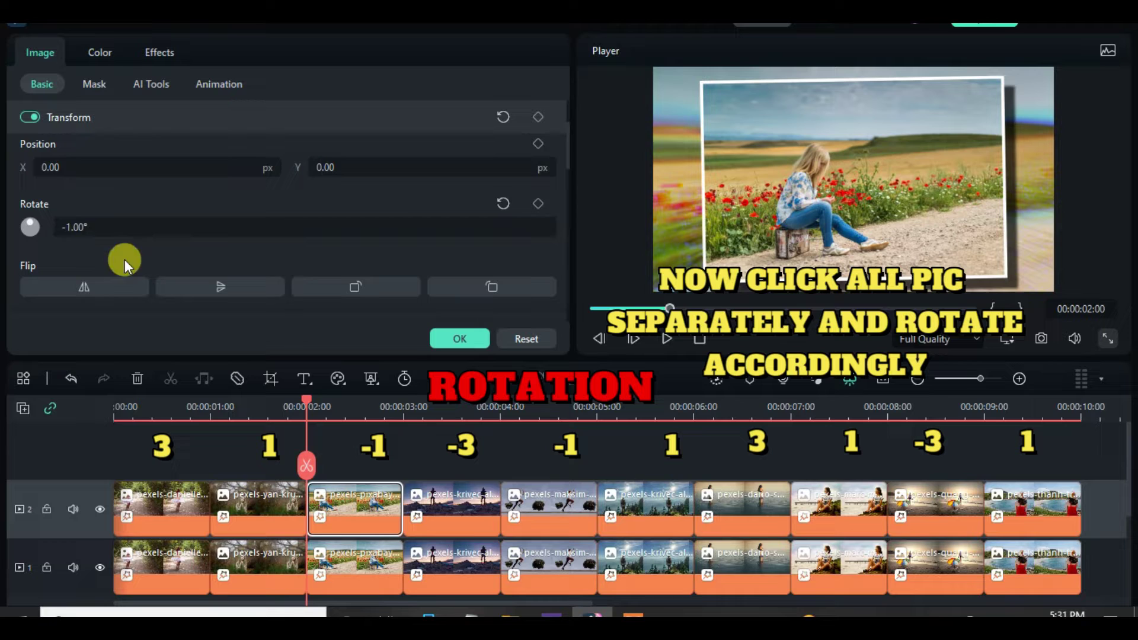
{"action": "left_click", "coordinate": [454, 518]}
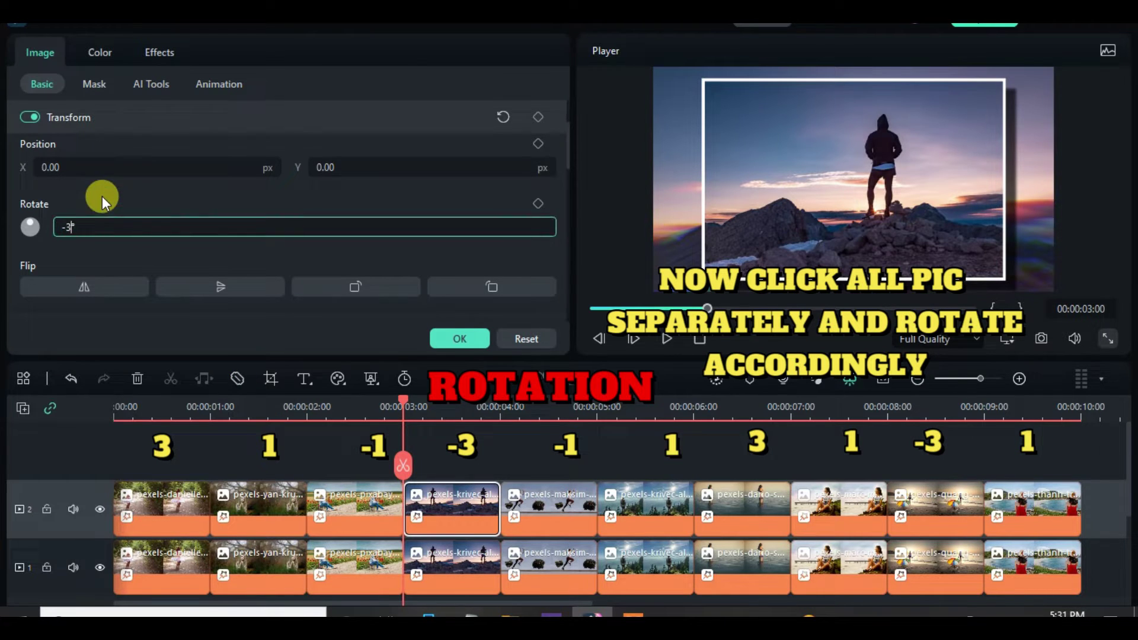
{"action": "type", "text": "-3"}
{"action": "key", "text": "Return"}
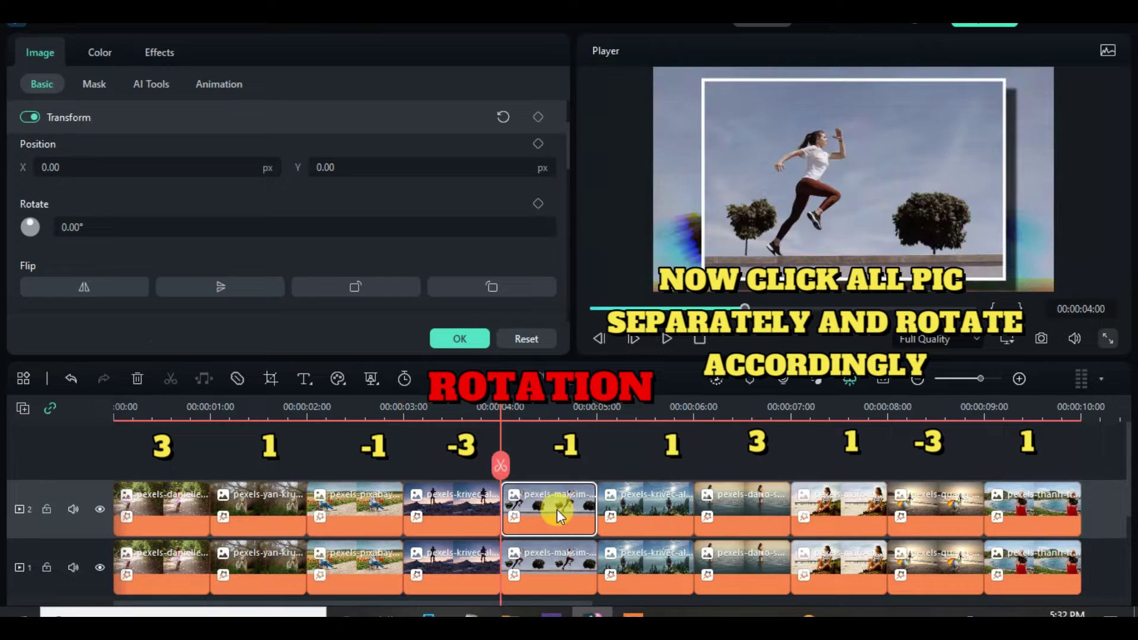
{"action": "type", "text": "-1"}
{"action": "key", "text": "Return"}
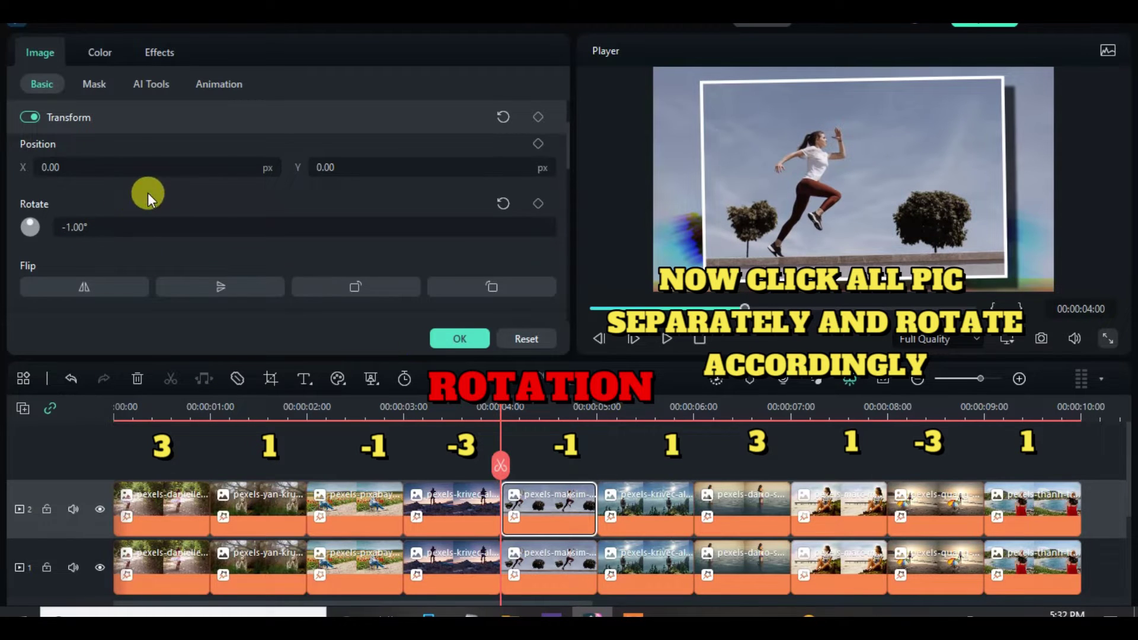
Rotate track-2 pictures six through ten by 1, 3, 1, -3 and 1 degrees.
{"action": "left_click", "coordinate": [99, 227]}
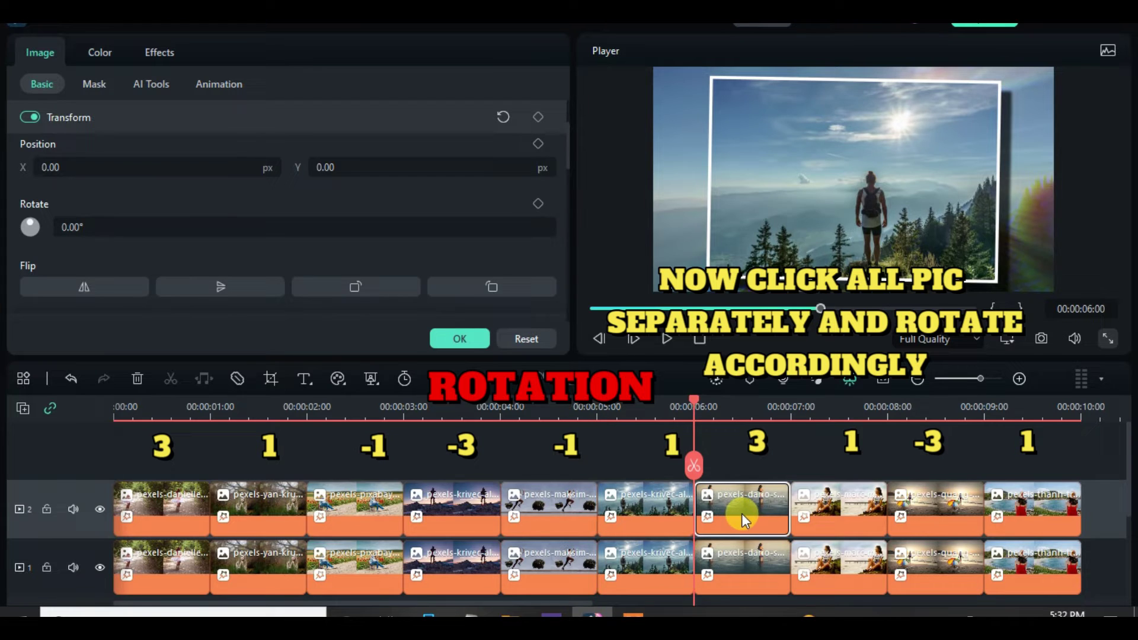
{"action": "type", "text": "3"}
{"action": "key", "text": "Return"}
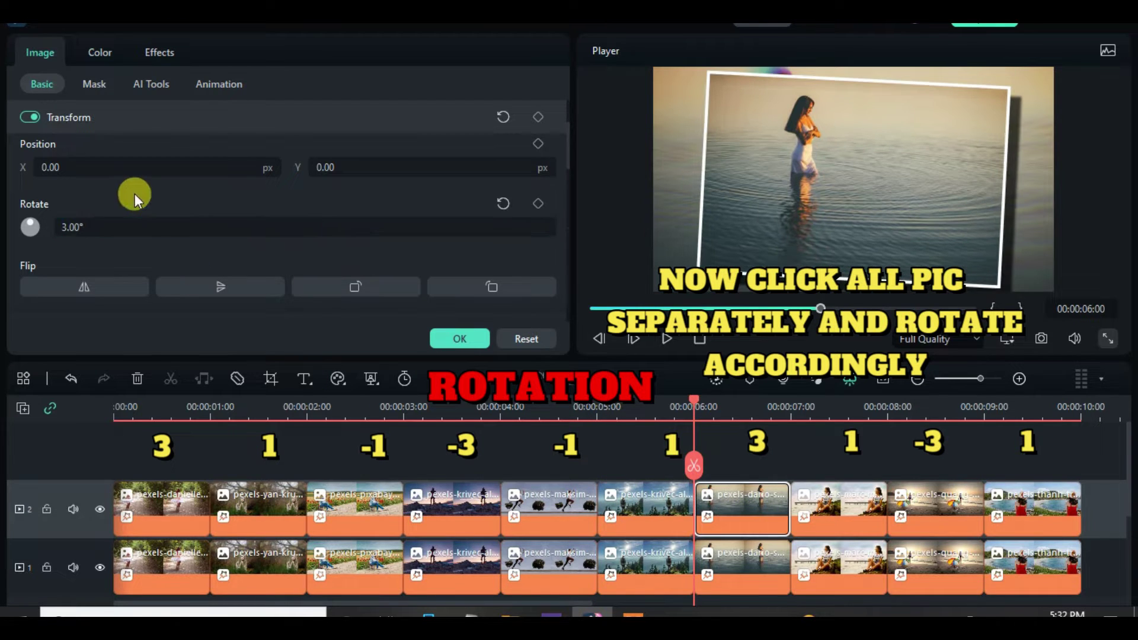
{"action": "left_click", "coordinate": [845, 509]}
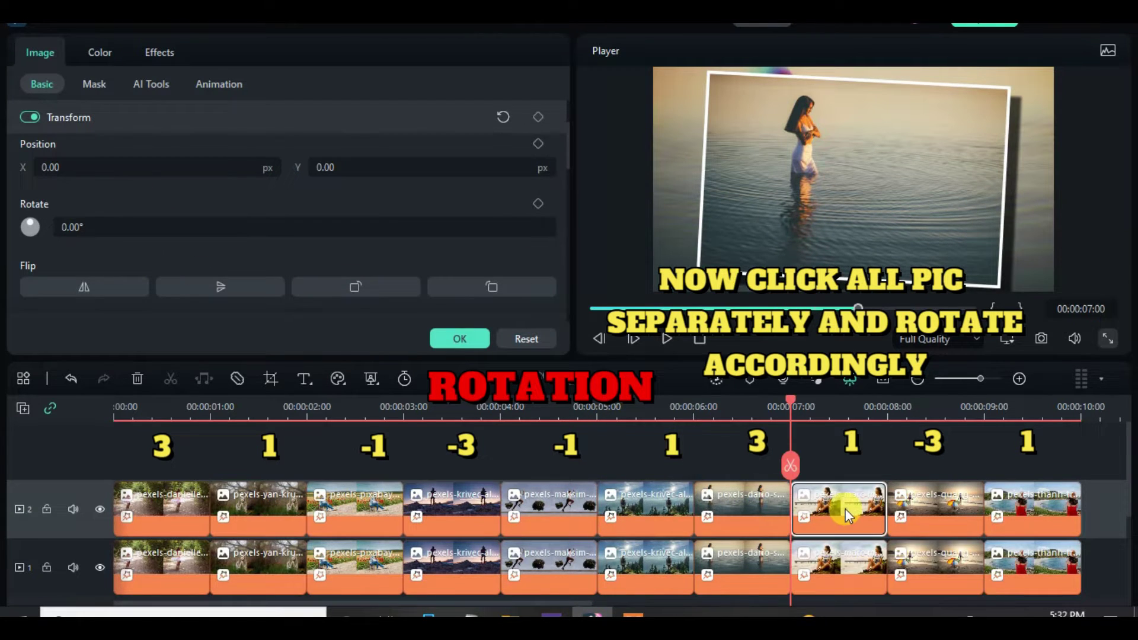
{"action": "left_click", "coordinate": [108, 228]}
{"action": "type", "text": "1"}
{"action": "key", "text": "Return"}
{"action": "left_click", "coordinate": [926, 510]}
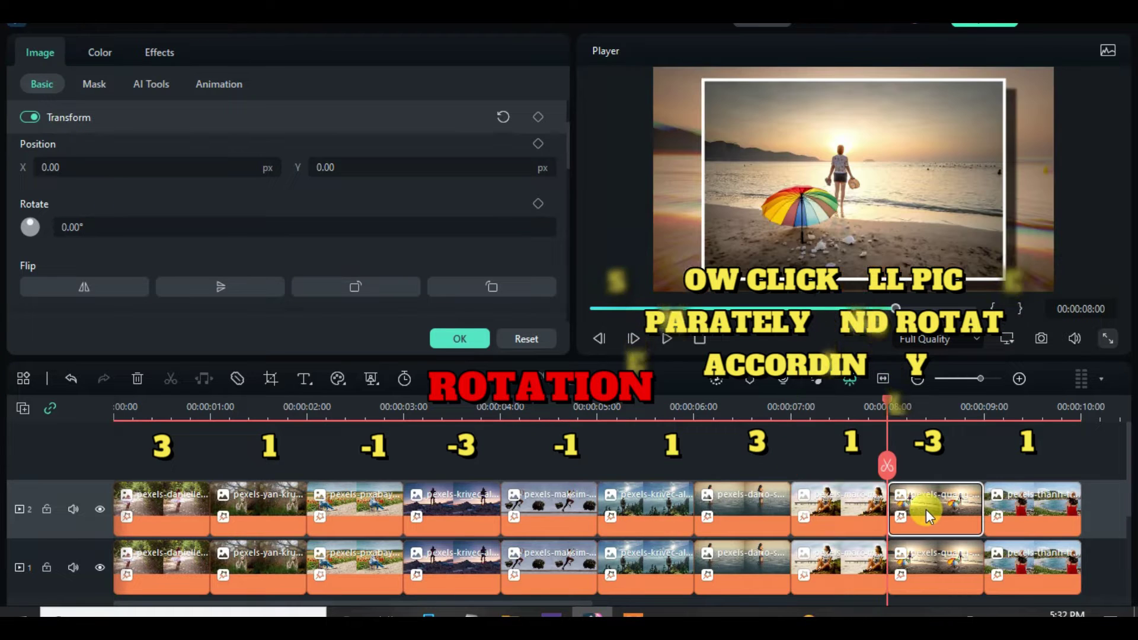
{"action": "left_click", "coordinate": [105, 236]}
{"action": "type", "text": "-3"}
{"action": "key", "text": "Return"}
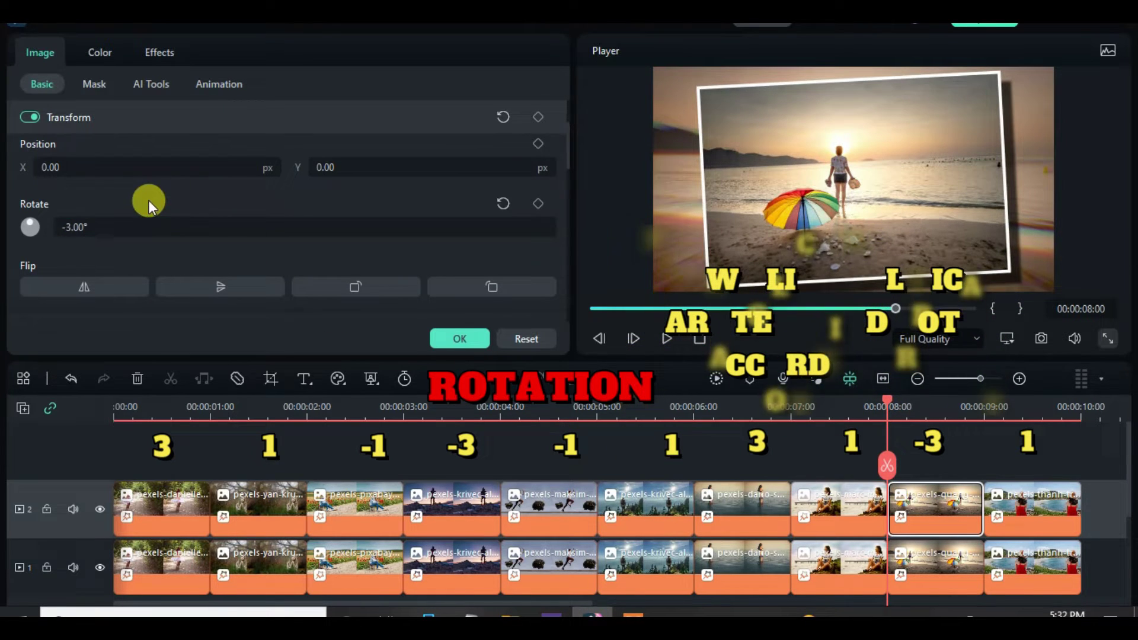
{"action": "left_click", "coordinate": [1022, 524]}
{"action": "left_click", "coordinate": [103, 229]}
{"action": "type", "text": "1"}
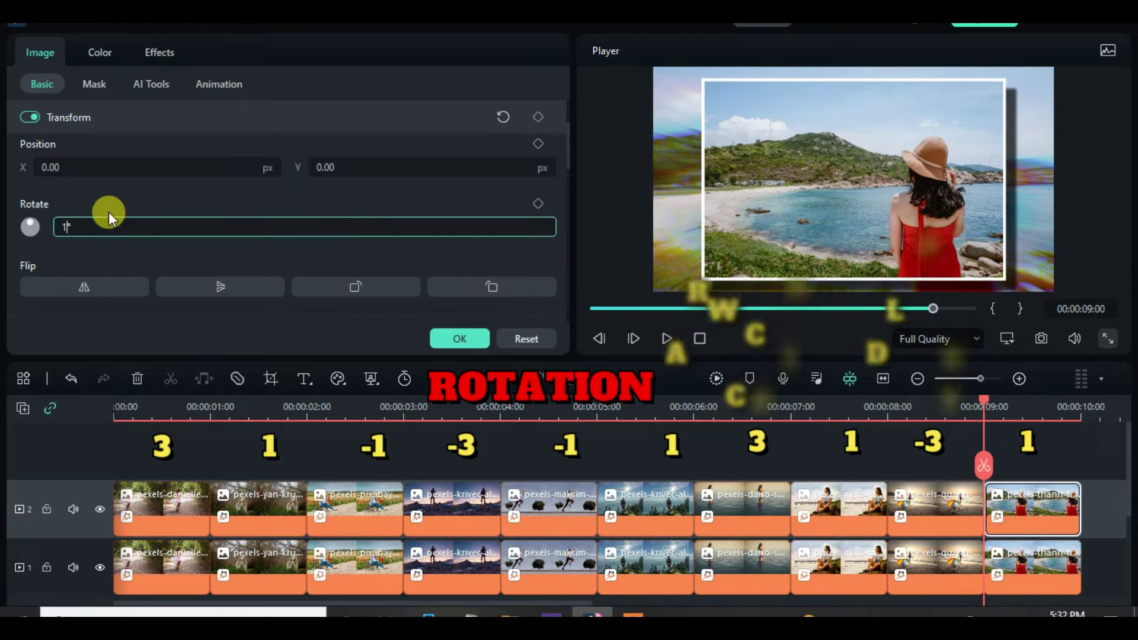
{"action": "key", "text": "Return"}
Finish the picture properties and set the timeline tracks to small height.
{"action": "left_click", "coordinate": [467, 332]}
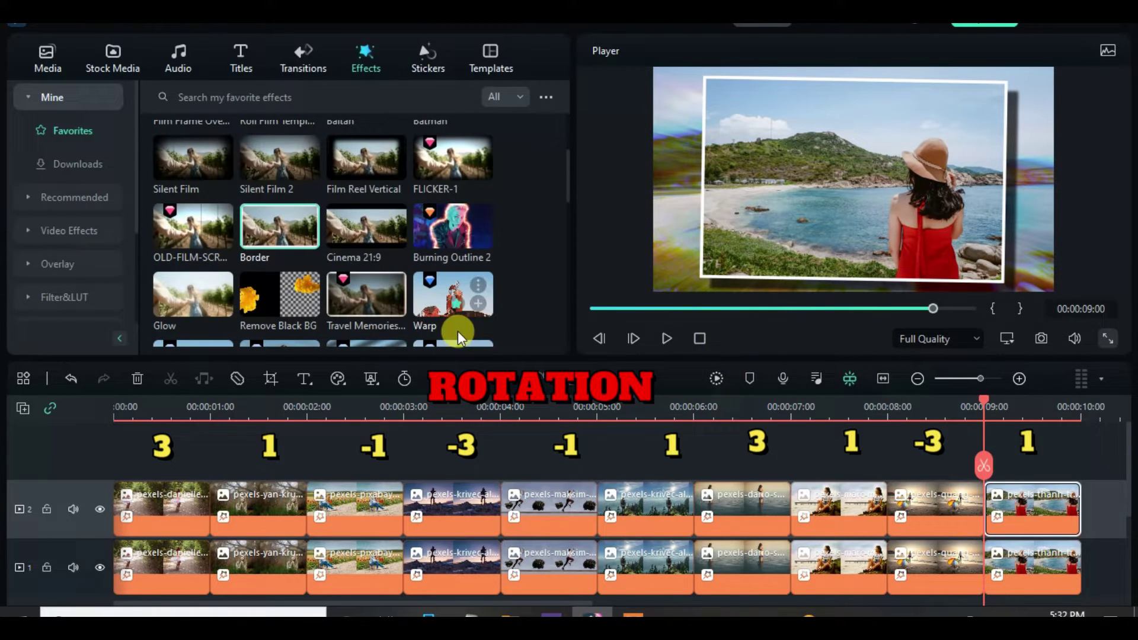
{"action": "left_click", "coordinate": [23, 408]}
{"action": "left_click", "coordinate": [129, 542]}
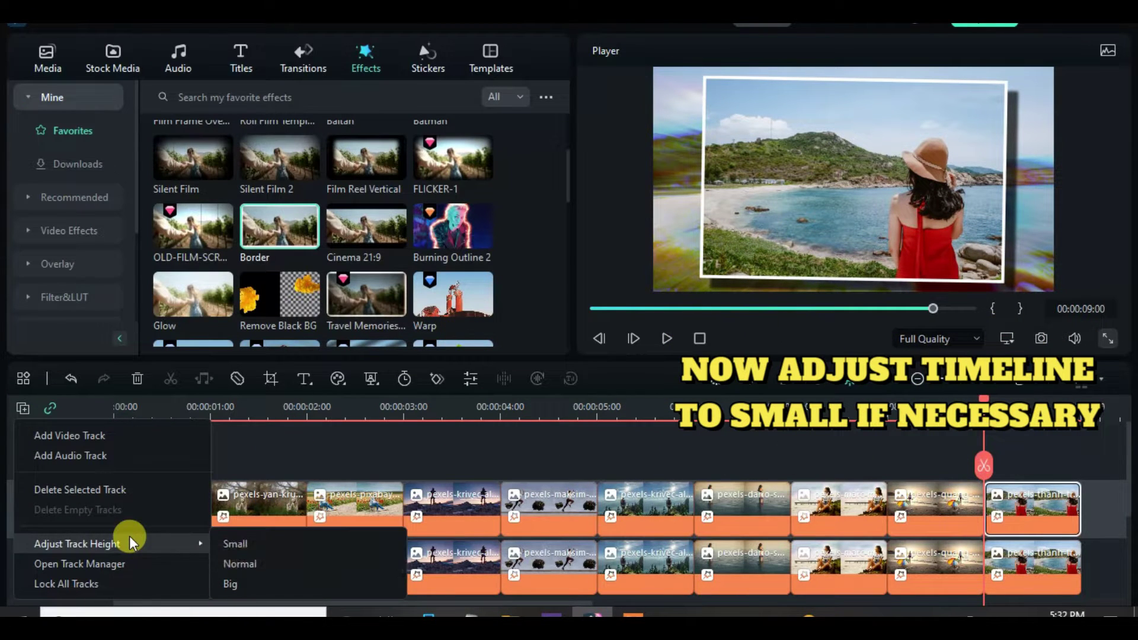
{"action": "left_click", "coordinate": [235, 562]}
{"action": "left_click", "coordinate": [22, 408]}
{"action": "mouse_move", "coordinate": [195, 543]}
{"action": "left_click", "coordinate": [232, 544]}
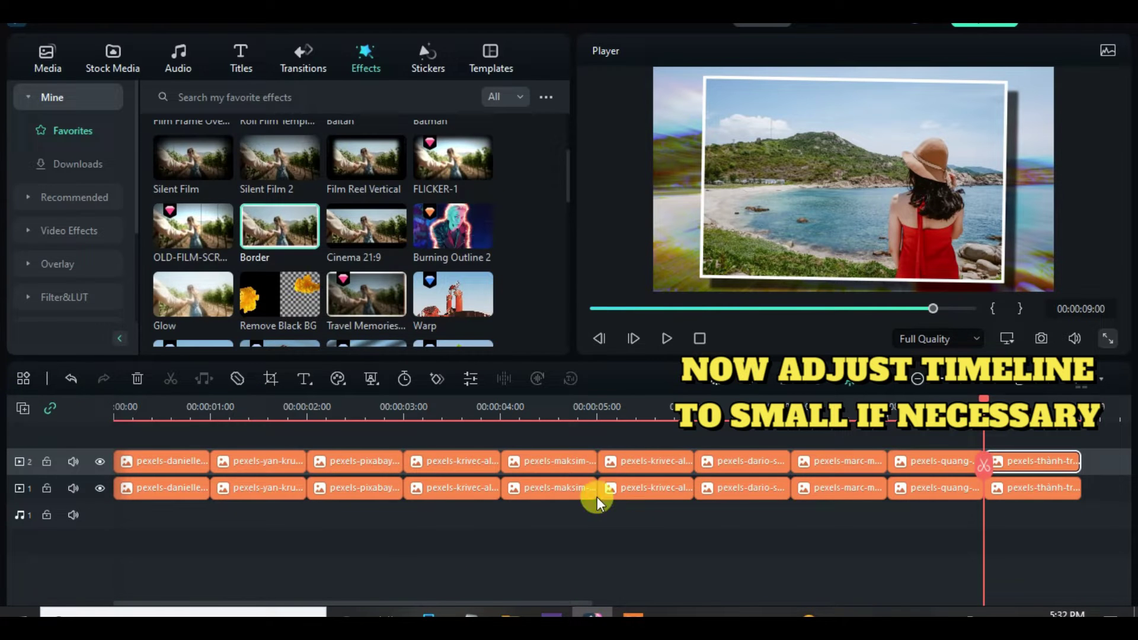
Add empty video tracks 3 and 4 above track 2.
{"action": "left_click", "coordinate": [170, 466]}
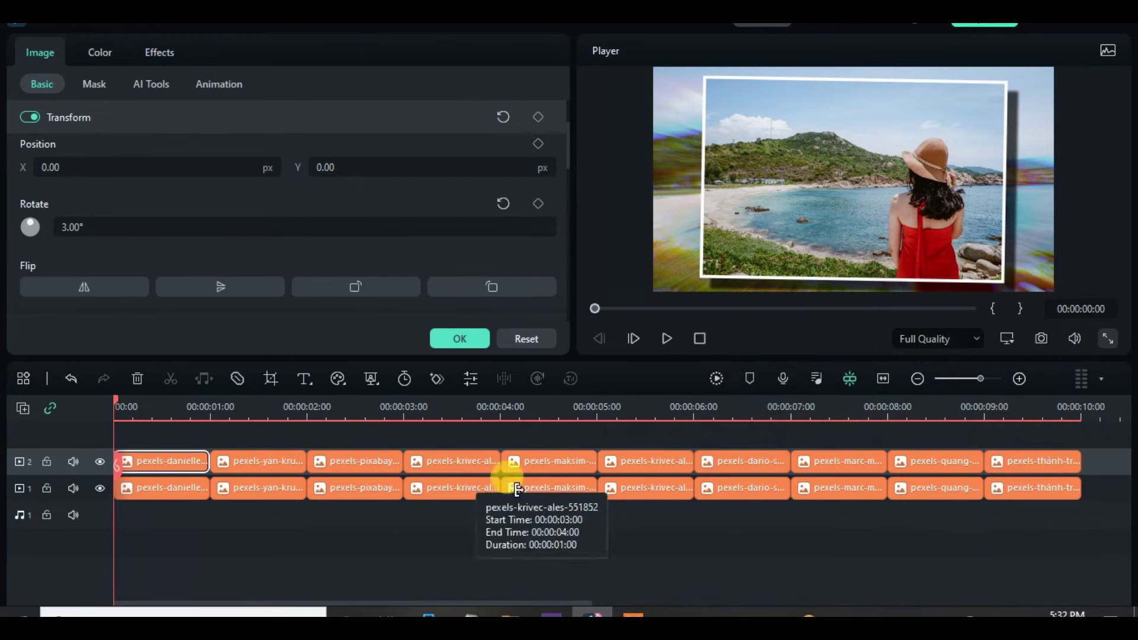
{"action": "left_click", "coordinate": [23, 408]}
{"action": "left_click", "coordinate": [24, 414]}
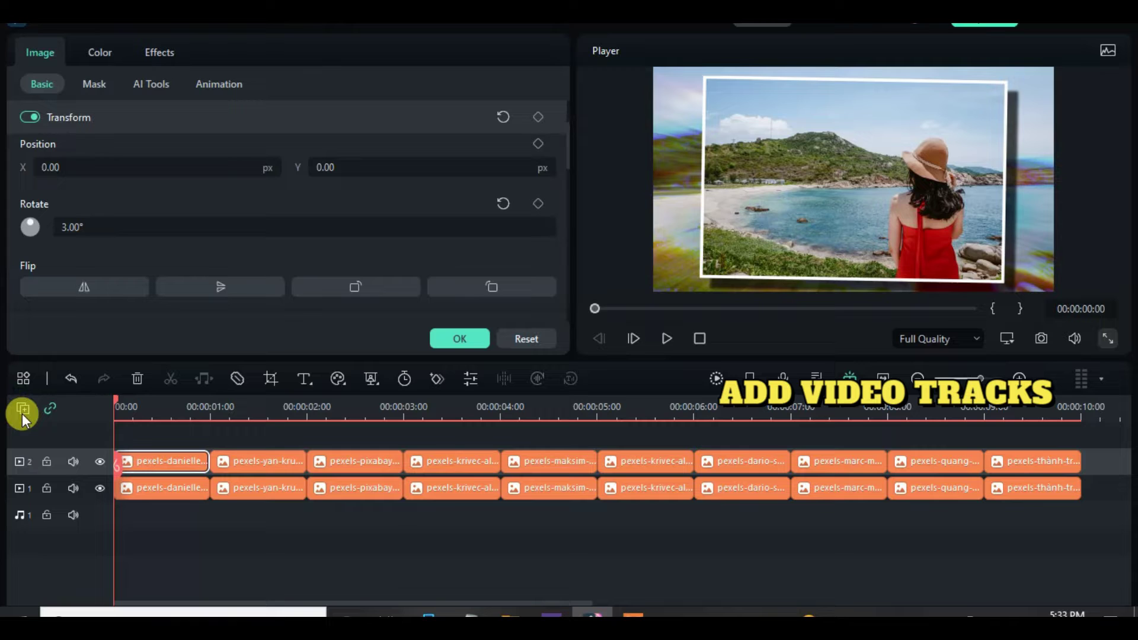
{"action": "left_click", "coordinate": [23, 414]}
{"action": "left_click", "coordinate": [94, 437]}
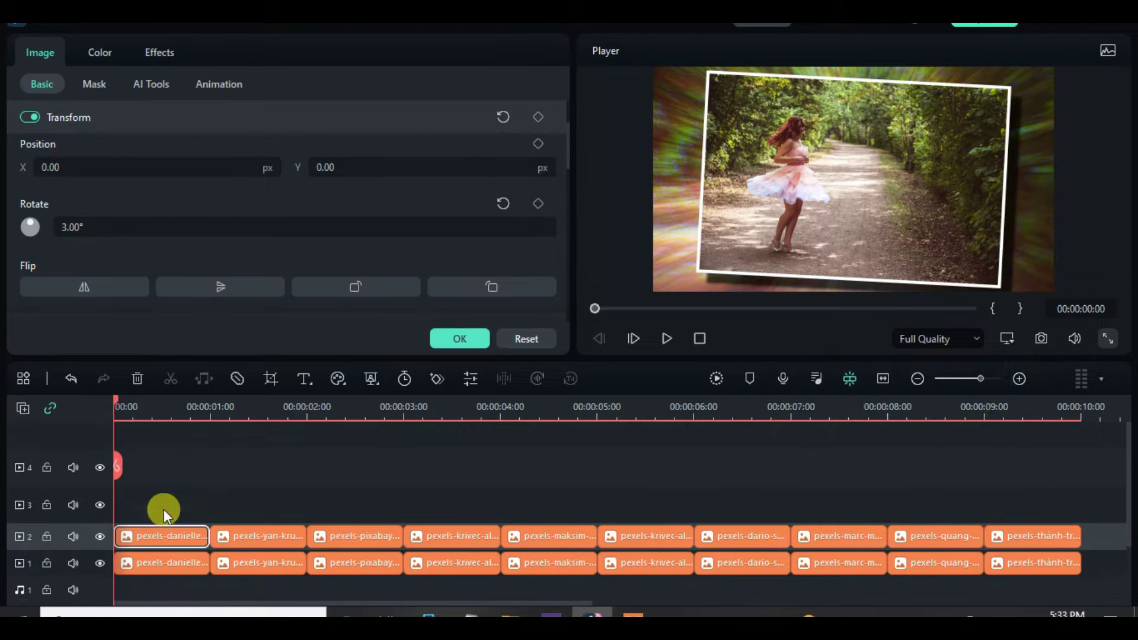
Lift the pictures after the first onto tracks 3, 4 and 5 in turn.
{"action": "left_click", "coordinate": [231, 536]}
{"action": "left_click_drag", "start_coordinate": [253, 494], "coordinate": [1073, 536]}
{"action": "left_click_drag", "start_coordinate": [440, 538], "coordinate": [733, 517]}
{"action": "left_click_drag", "start_coordinate": [557, 507], "coordinate": [553, 472]}
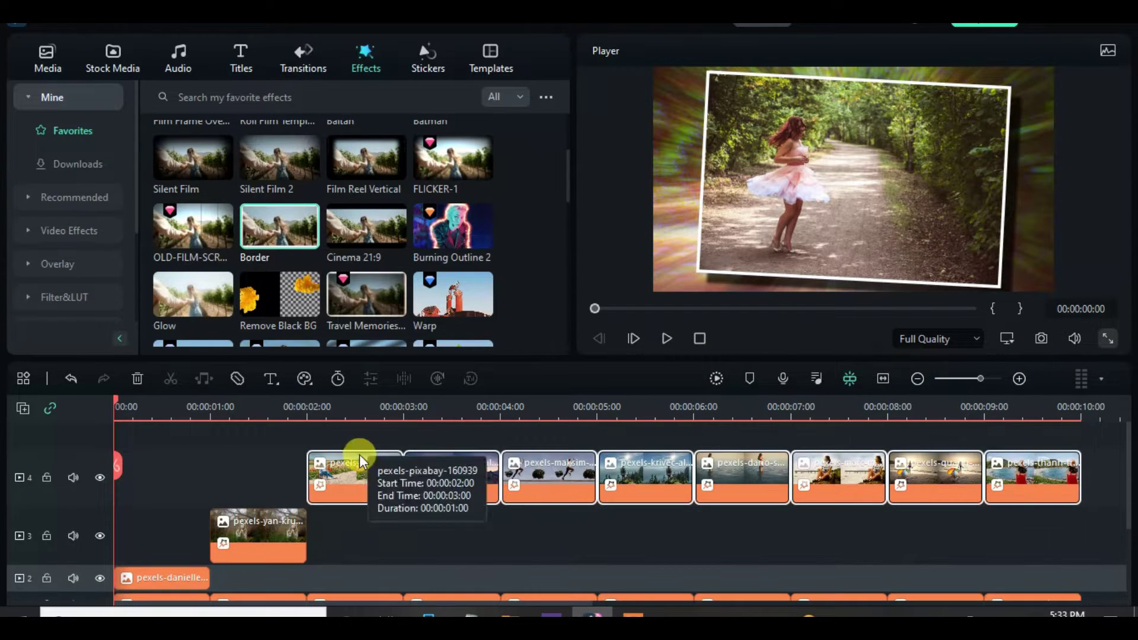
{"action": "left_click", "coordinate": [23, 408]}
{"action": "left_click", "coordinate": [53, 432]}
{"action": "left_click_drag", "start_coordinate": [435, 466], "coordinate": [1051, 508]}
{"action": "left_click_drag", "start_coordinate": [640, 503], "coordinate": [591, 461]}
Move the remaining pictures up onto tracks 6 through 11, one picture per track.
{"action": "left_click_drag", "start_coordinate": [533, 439], "coordinate": [1046, 485]}
{"action": "left_click_drag", "start_coordinate": [737, 465], "coordinate": [716, 457]}
{"action": "left_click_drag", "start_coordinate": [619, 430], "coordinate": [1008, 492]}
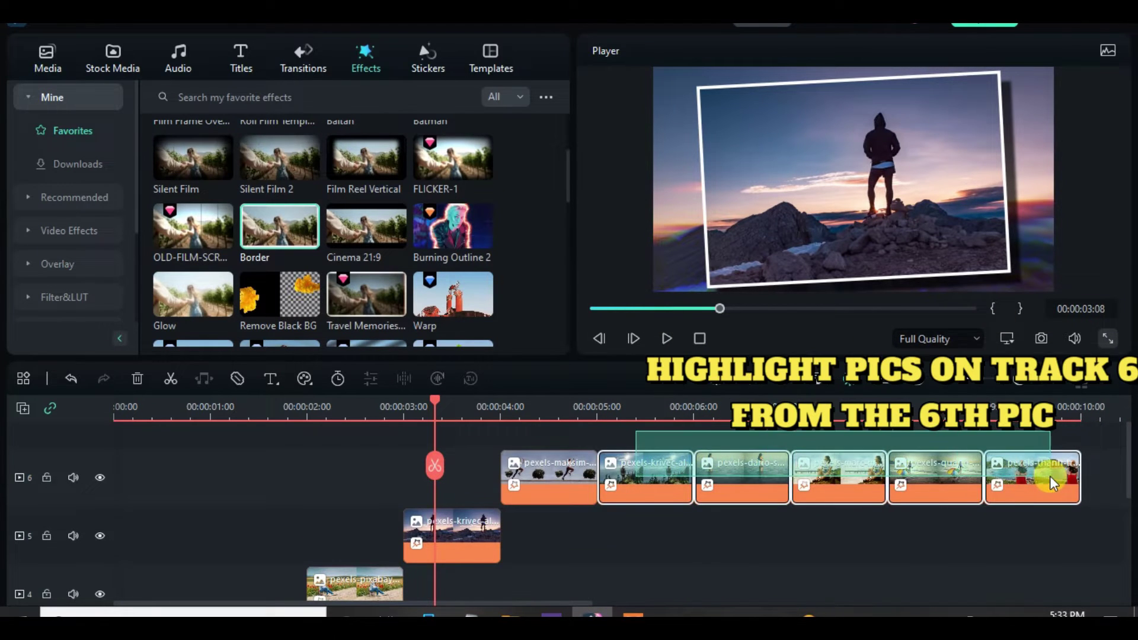
{"action": "left_click_drag", "start_coordinate": [737, 457], "coordinate": [1067, 492]}
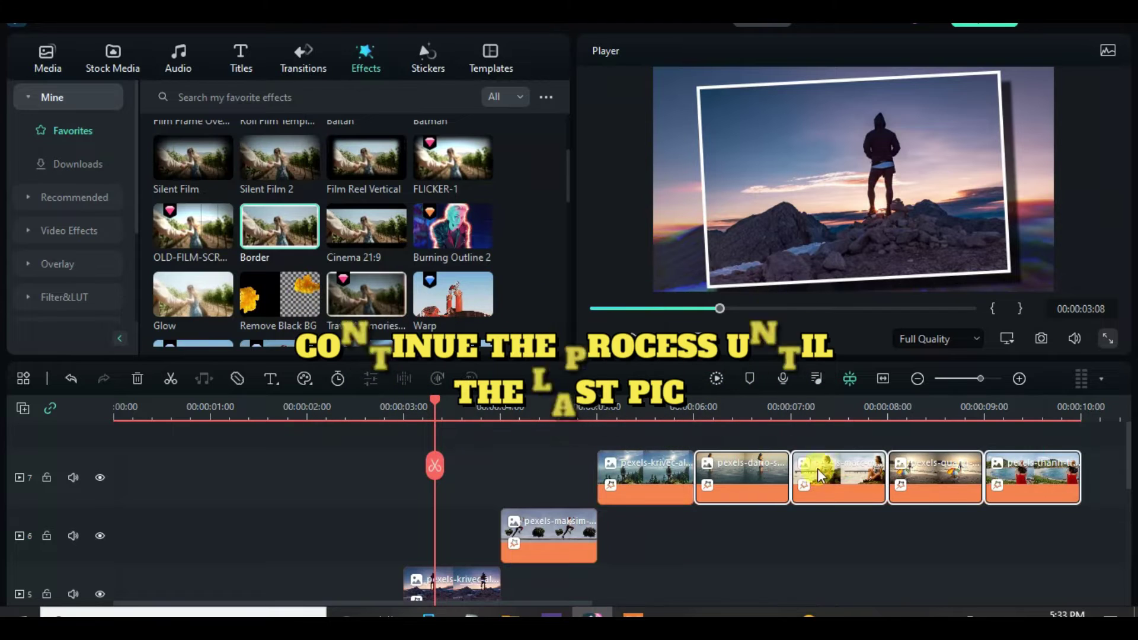
{"action": "left_click_drag", "start_coordinate": [812, 475], "coordinate": [931, 490]}
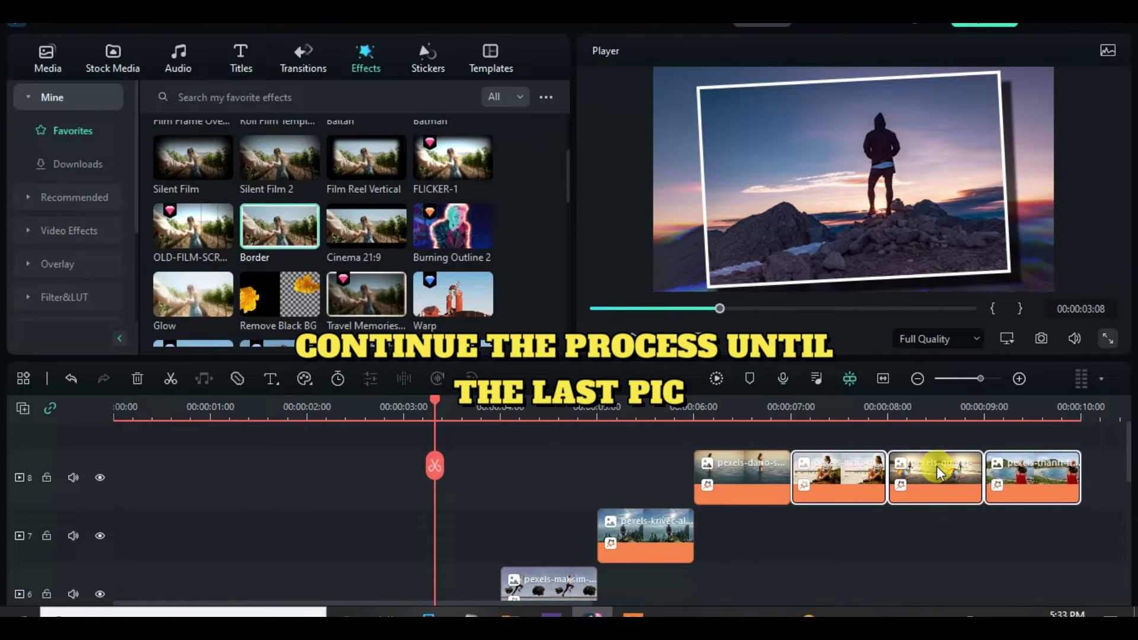
{"action": "left_click_drag", "start_coordinate": [937, 466], "coordinate": [926, 447]}
{"action": "left_click_drag", "start_coordinate": [984, 471], "coordinate": [949, 475]}
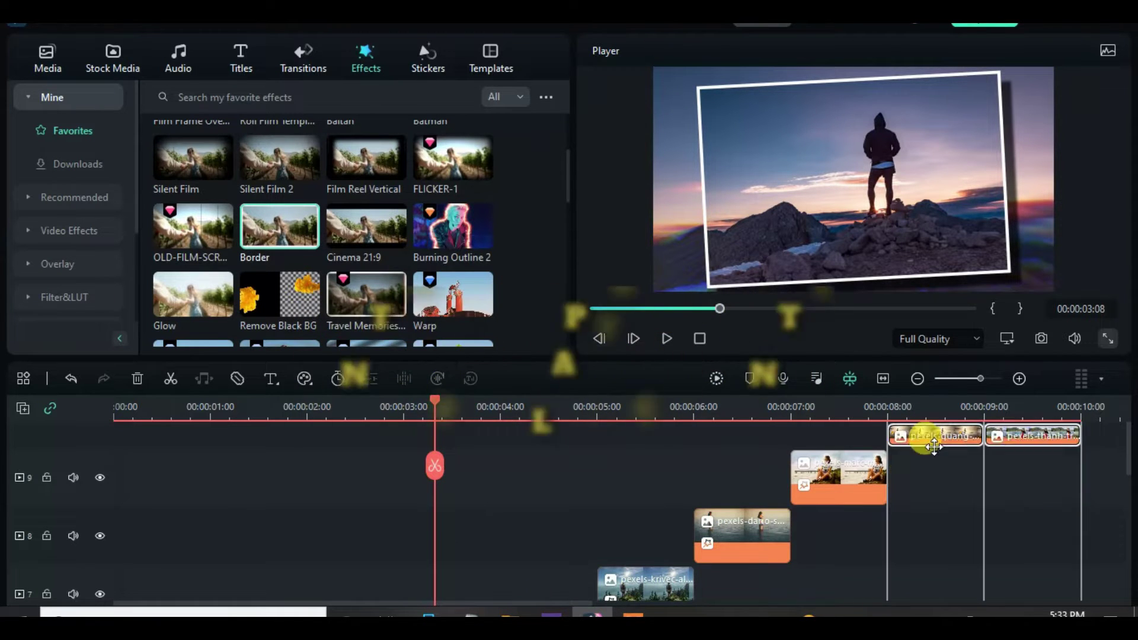
{"action": "left_click", "coordinate": [1018, 460]}
{"action": "left_click_drag", "start_coordinate": [1018, 460], "coordinate": [1016, 431]}
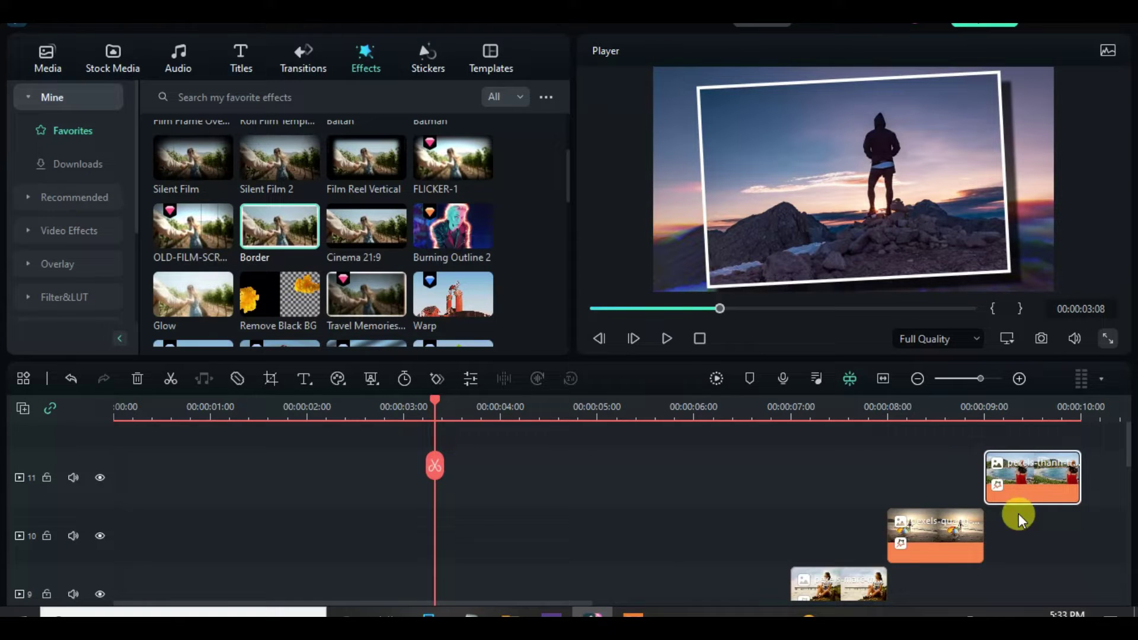
Set every timeline track to Small height.
{"action": "scroll", "coordinate": [898, 523], "scroll_direction": "down", "scroll_amount": 3}
{"action": "scroll", "coordinate": [894, 524], "scroll_direction": "down", "scroll_amount": 5}
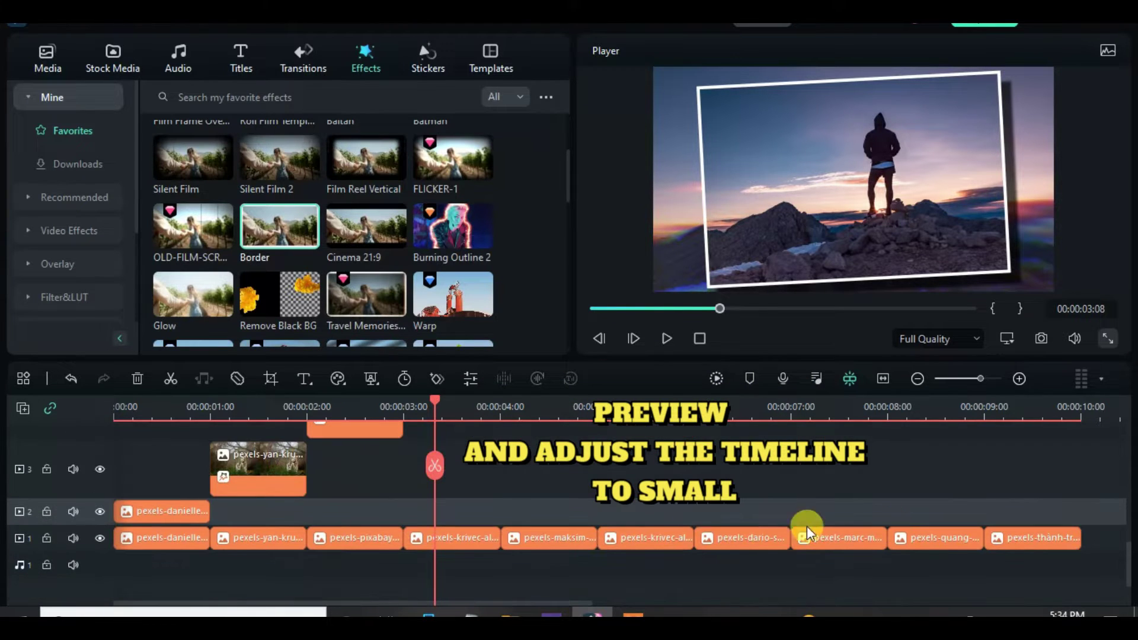
{"action": "right_click", "coordinate": [46, 469]}
{"action": "mouse_move", "coordinate": [89, 541]}
{"action": "left_click", "coordinate": [217, 537]}
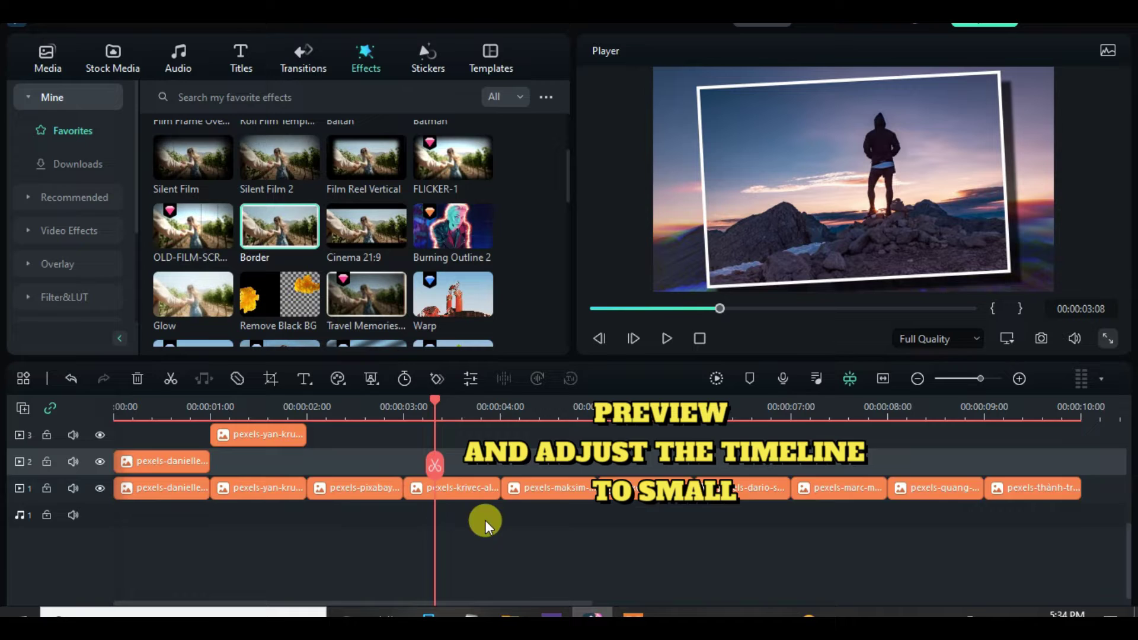
Open the image properties of the first picture on track 2.
{"action": "scroll", "coordinate": [805, 485], "scroll_direction": "up", "scroll_amount": 5}
{"action": "scroll", "coordinate": [617, 514], "scroll_direction": "down", "scroll_amount": 3}
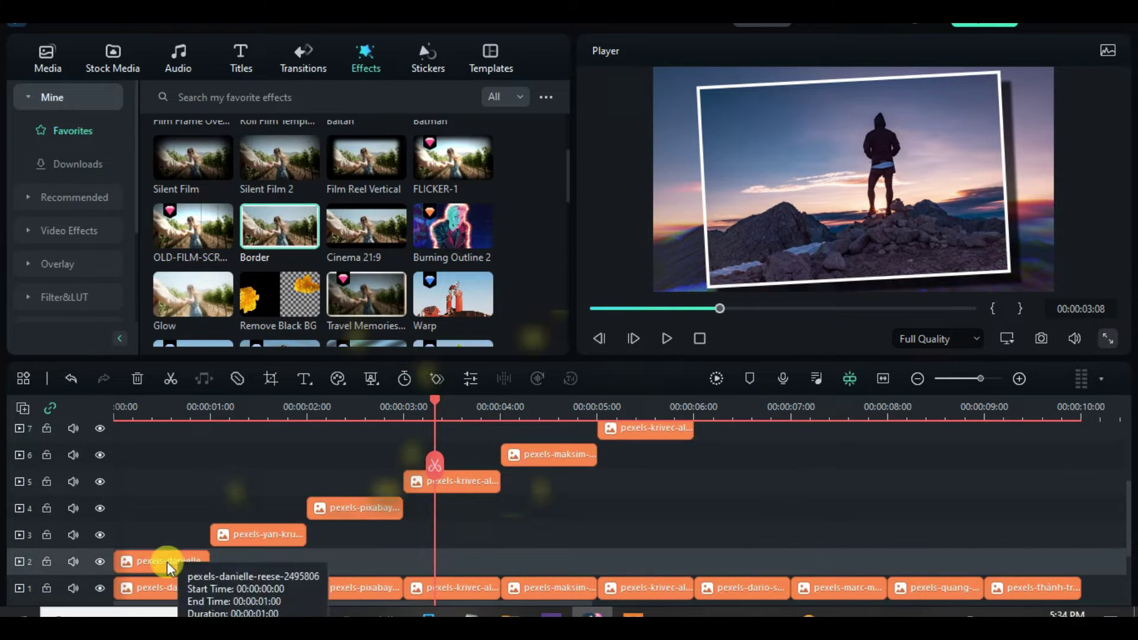
{"action": "left_click", "coordinate": [194, 561]}
{"action": "double_click", "coordinate": [193, 561]}
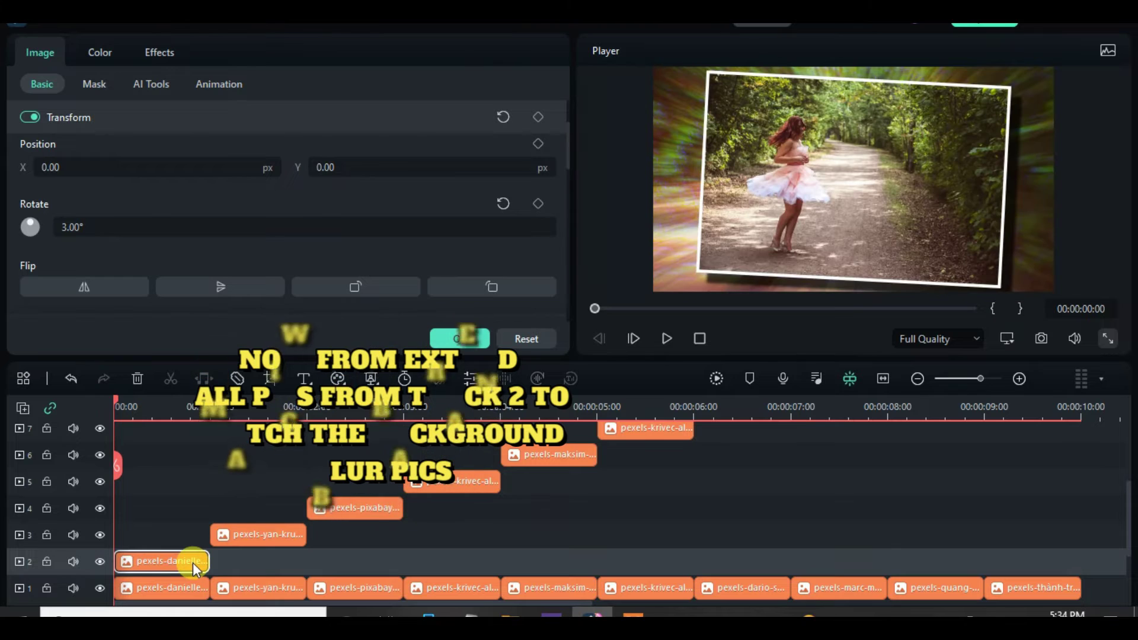
Stretch the pictures on tracks 2 to 6 so each ends at 00:00:10:00.
{"action": "left_click", "coordinate": [248, 568]}
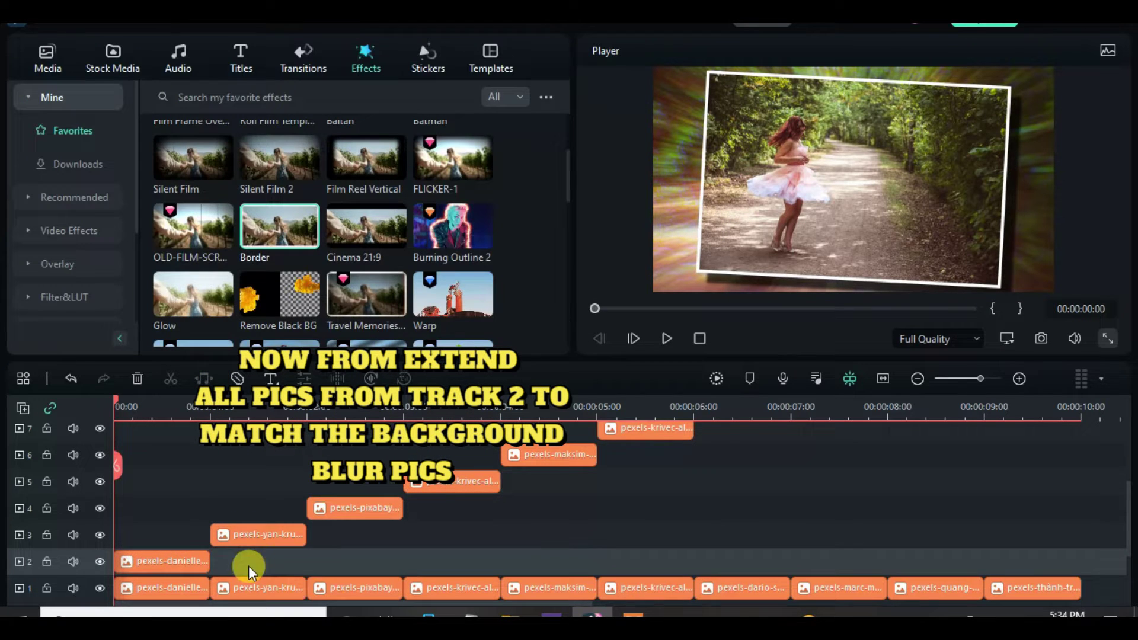
{"action": "left_click_drag", "start_coordinate": [204, 562], "coordinate": [1075, 556]}
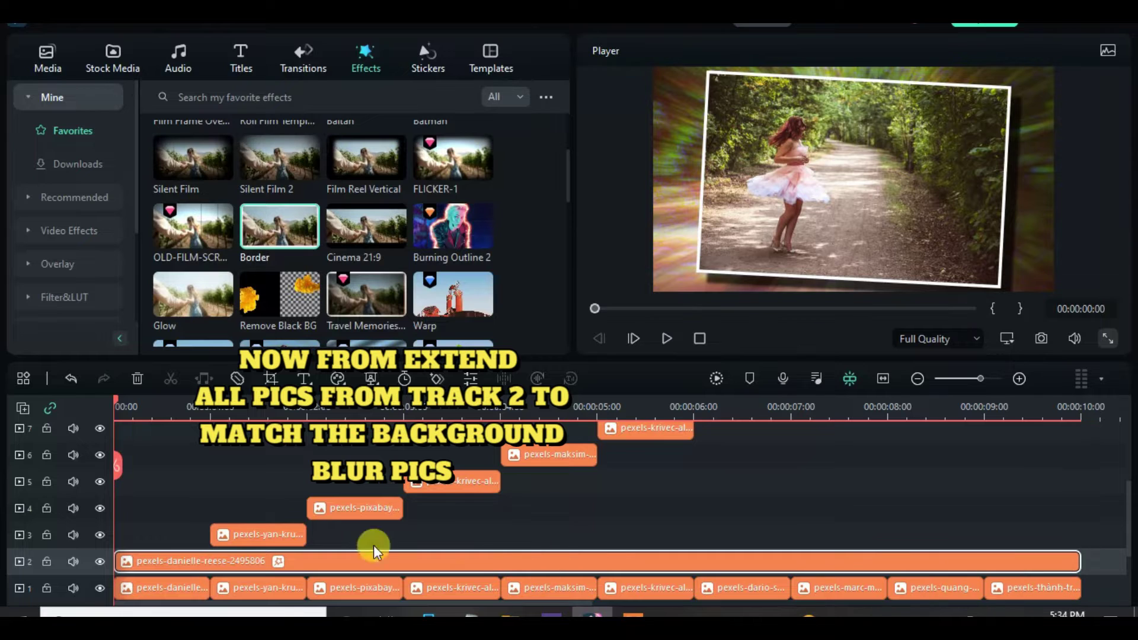
{"action": "left_click", "coordinate": [279, 534]}
{"action": "left_click_drag", "start_coordinate": [305, 534], "coordinate": [1076, 534]}
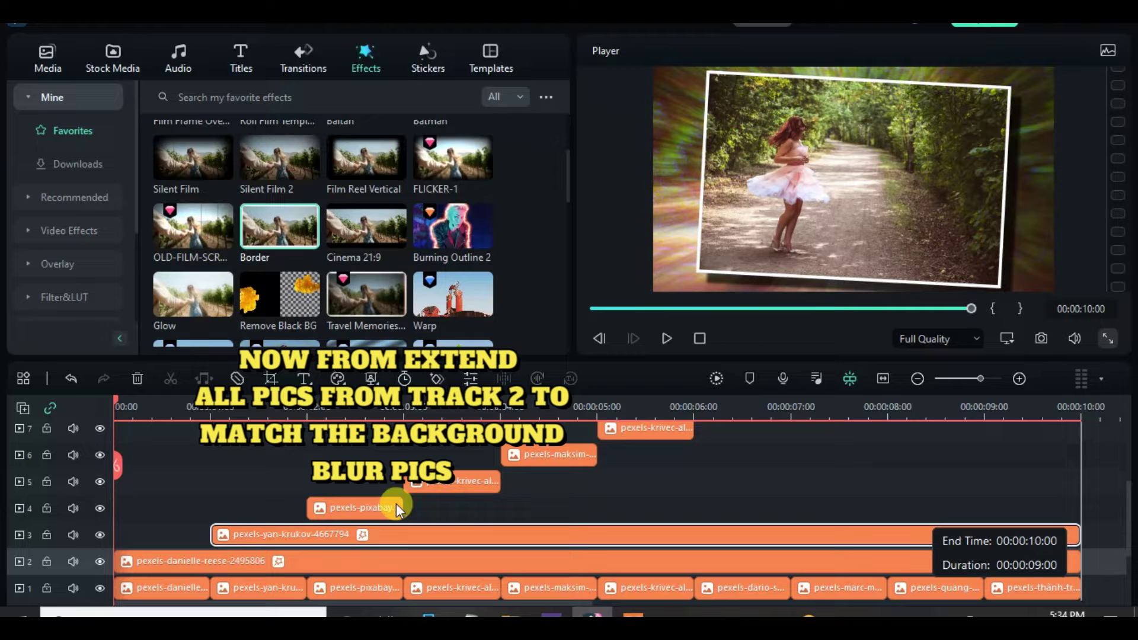
{"action": "left_click", "coordinate": [371, 511]}
{"action": "left_click_drag", "start_coordinate": [403, 509], "coordinate": [1077, 501]}
{"action": "left_click", "coordinate": [470, 485]}
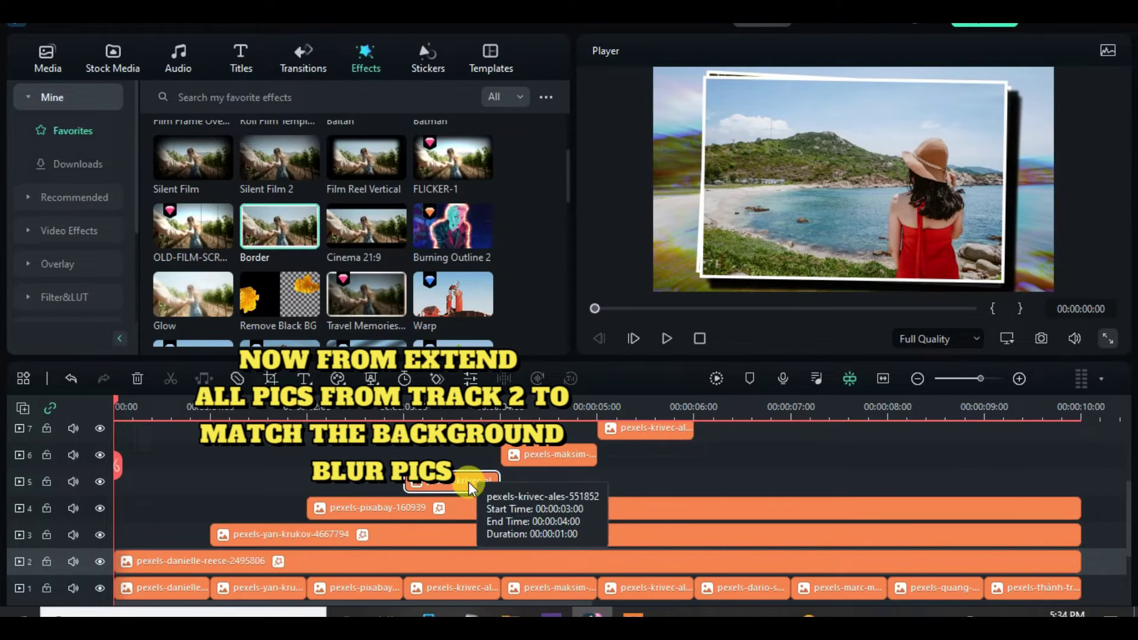
{"action": "left_click_drag", "start_coordinate": [498, 481], "coordinate": [1074, 475]}
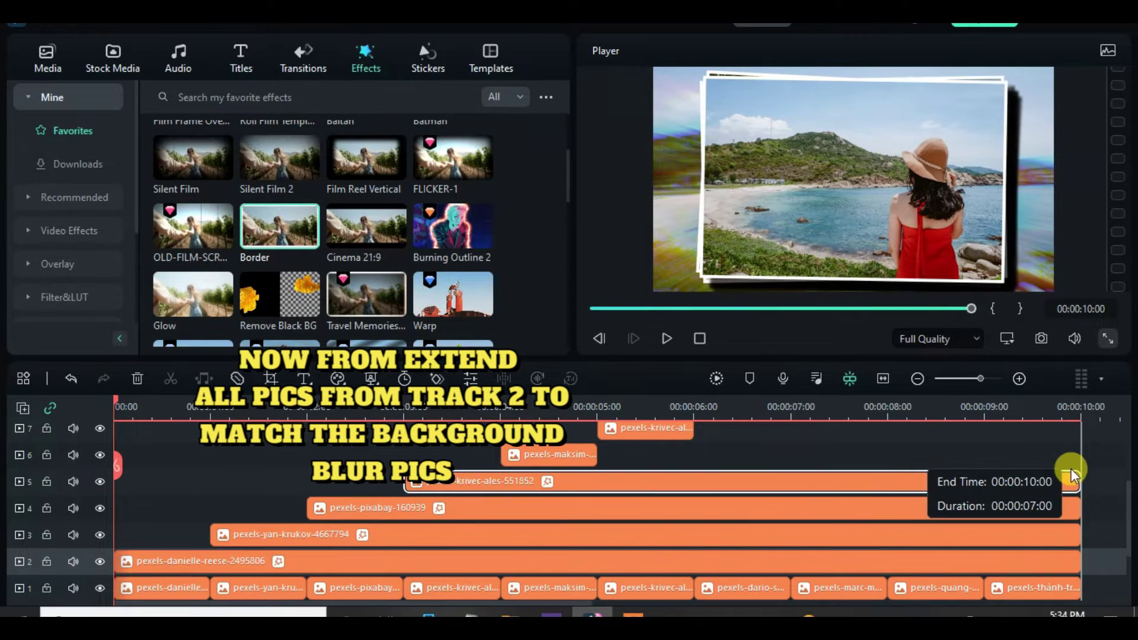
{"action": "left_click", "coordinate": [567, 458]}
{"action": "left_click_drag", "start_coordinate": [594, 455], "coordinate": [1076, 456]}
Stretch the pictures on tracks 7 to 10 to end at 00:00:10:00 as well.
{"action": "scroll", "coordinate": [800, 450], "scroll_direction": "up", "scroll_amount": 2}
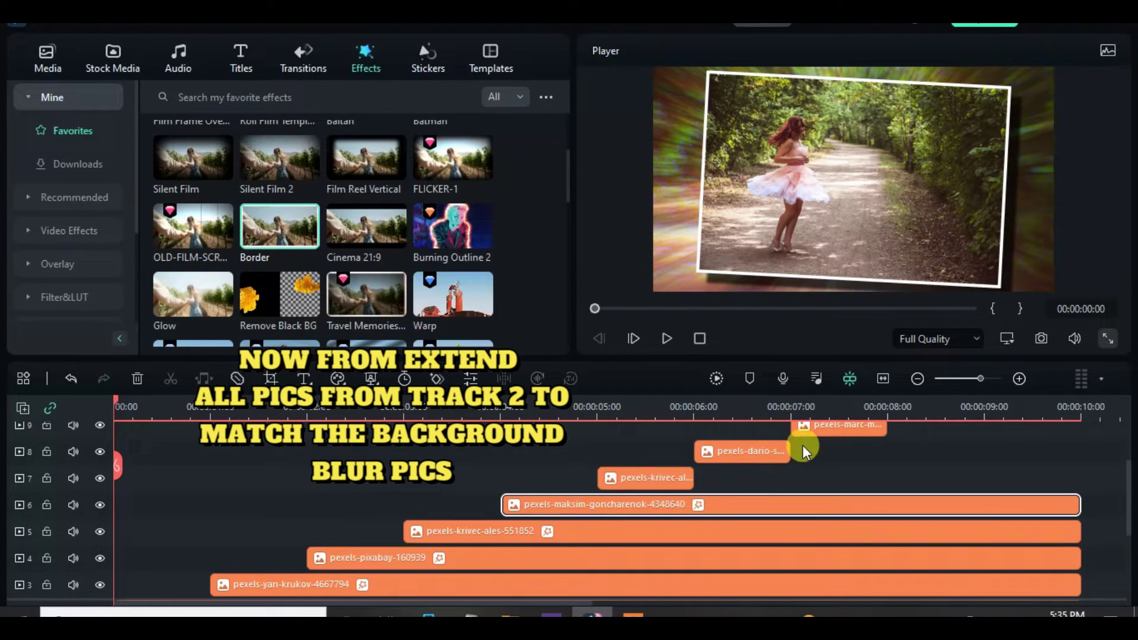
{"action": "left_click", "coordinate": [687, 479]}
{"action": "left_click_drag", "start_coordinate": [686, 479], "coordinate": [1076, 478]}
{"action": "left_click", "coordinate": [723, 451]}
{"action": "left_click_drag", "start_coordinate": [788, 451], "coordinate": [1076, 451]}
{"action": "scroll", "coordinate": [888, 451], "scroll_direction": "up", "scroll_amount": 1}
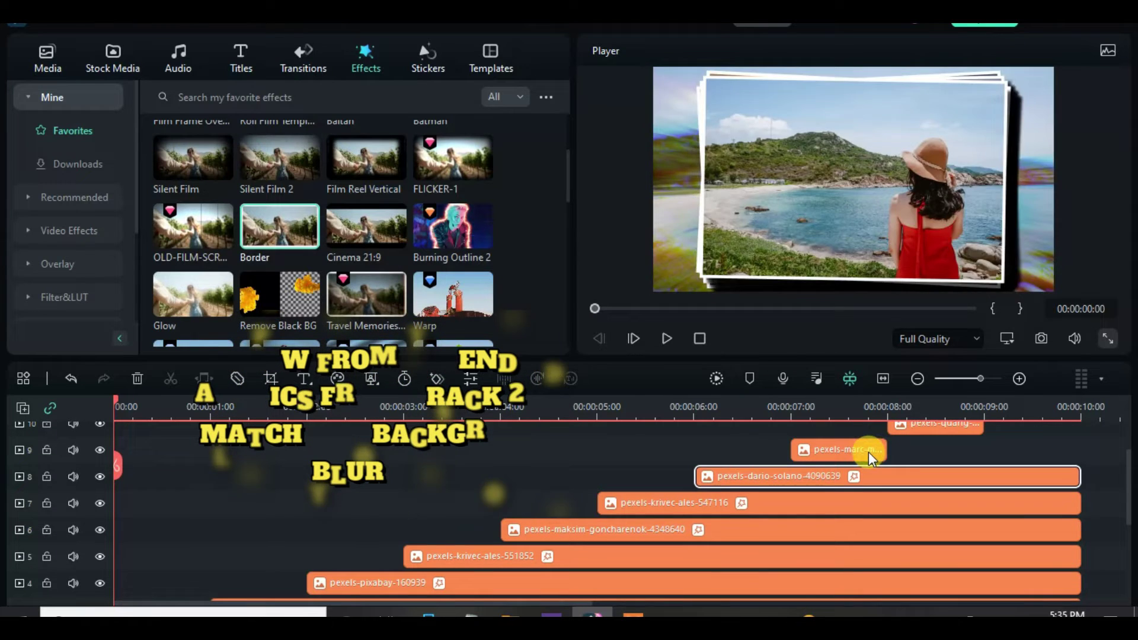
{"action": "left_click", "coordinate": [871, 450]}
{"action": "left_click_drag", "start_coordinate": [874, 450], "coordinate": [1075, 475]}
{"action": "scroll", "coordinate": [1000, 443], "scroll_direction": "up", "scroll_amount": 1}
{"action": "left_click", "coordinate": [973, 472]}
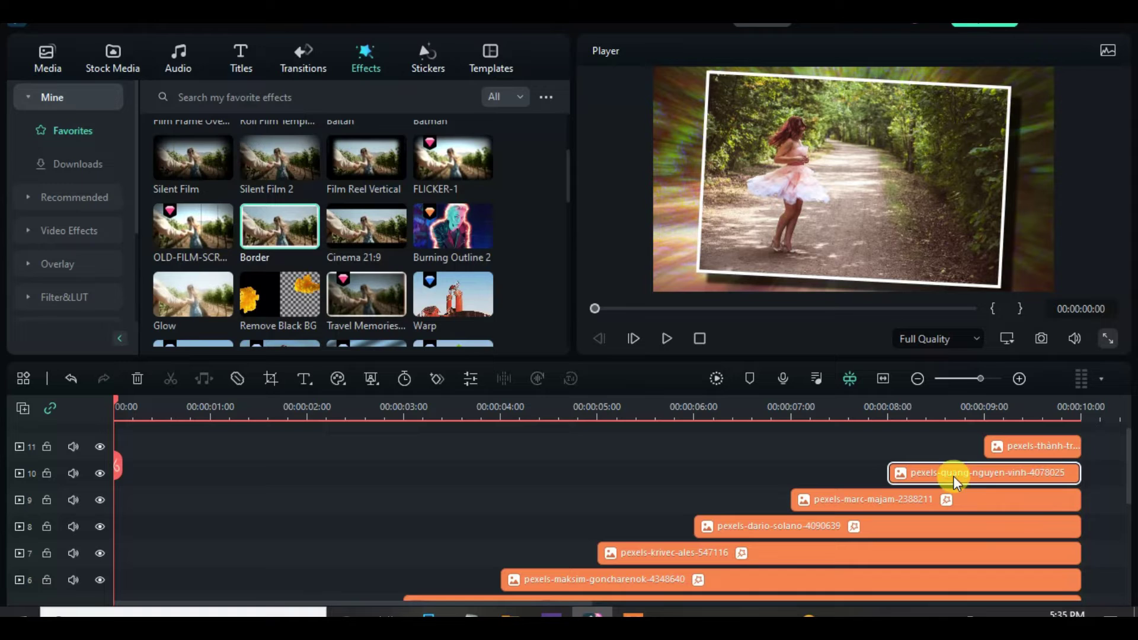
Render a timeline preview, play the slideshow, and return playback to the start.
{"action": "scroll", "coordinate": [948, 482], "scroll_direction": "down", "scroll_amount": 6}
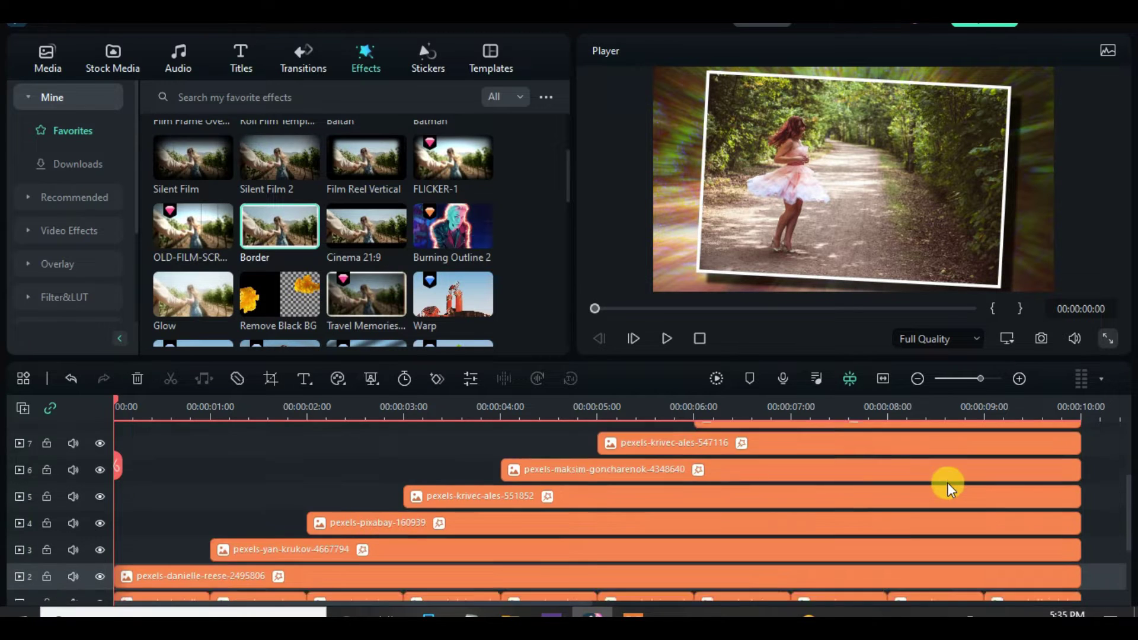
{"action": "left_click", "coordinate": [717, 380]}
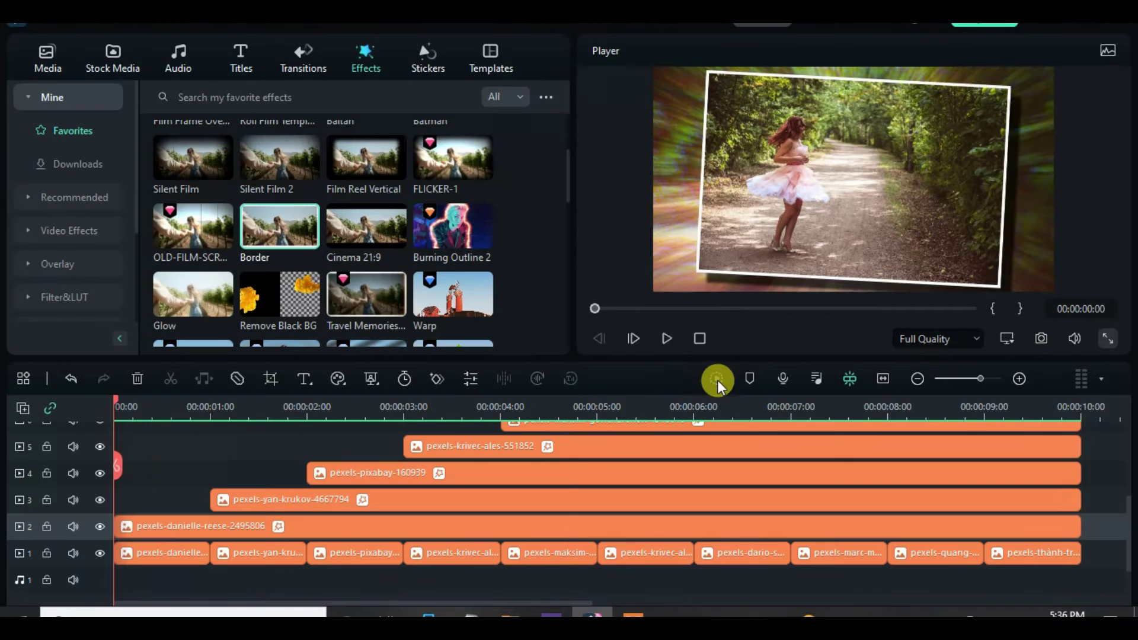
{"action": "key", "text": "space"}
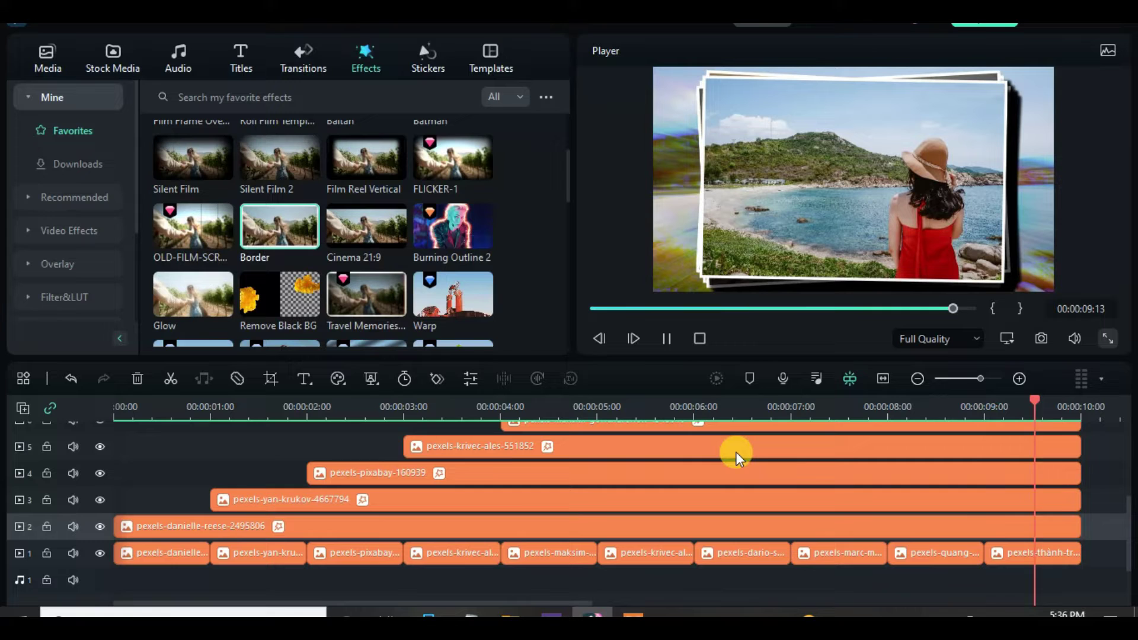
{"action": "left_click", "coordinate": [591, 306]}
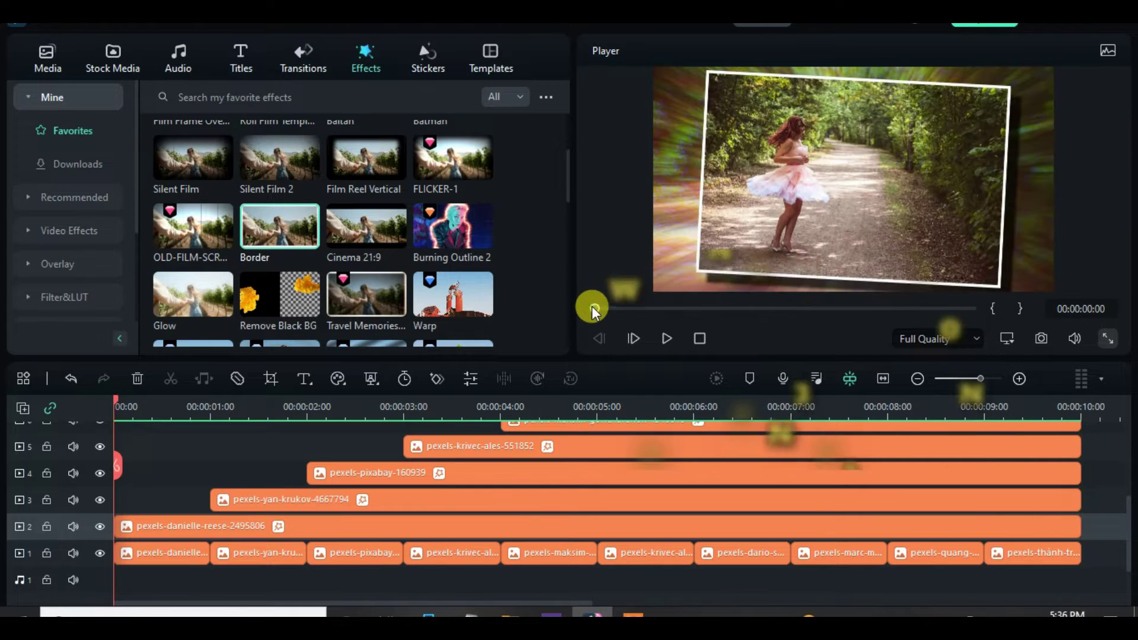
Place Wormhole 3 between the first two track 1 pictures and shorten its duration.
{"action": "left_click", "coordinate": [297, 60]}
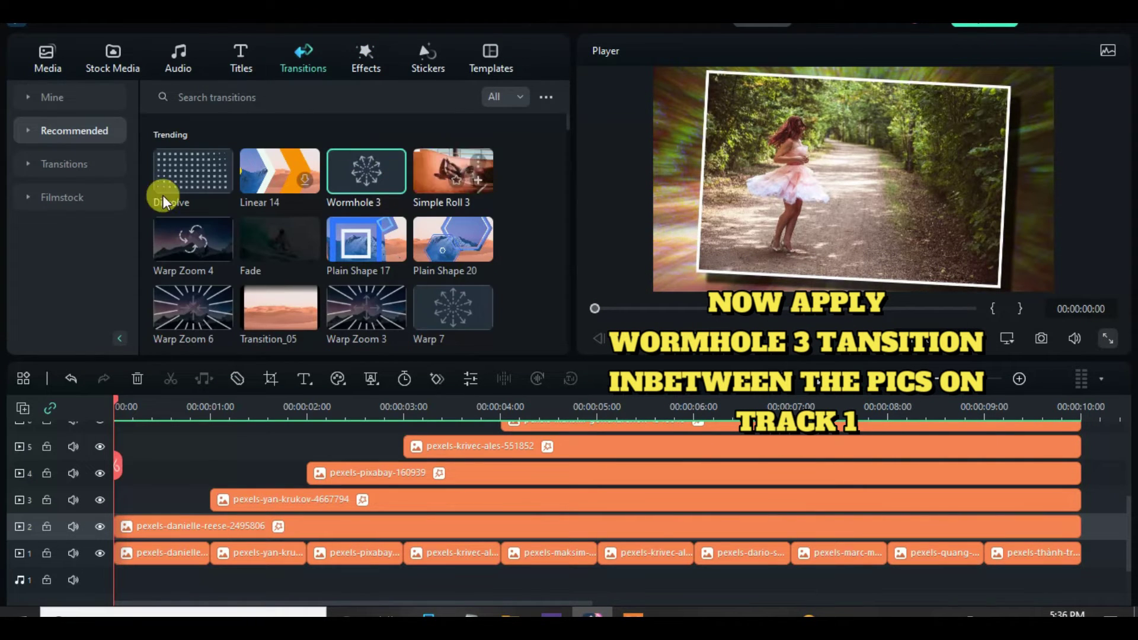
{"action": "left_click_drag", "start_coordinate": [351, 170], "coordinate": [214, 546]}
{"action": "left_click", "coordinate": [551, 125]}
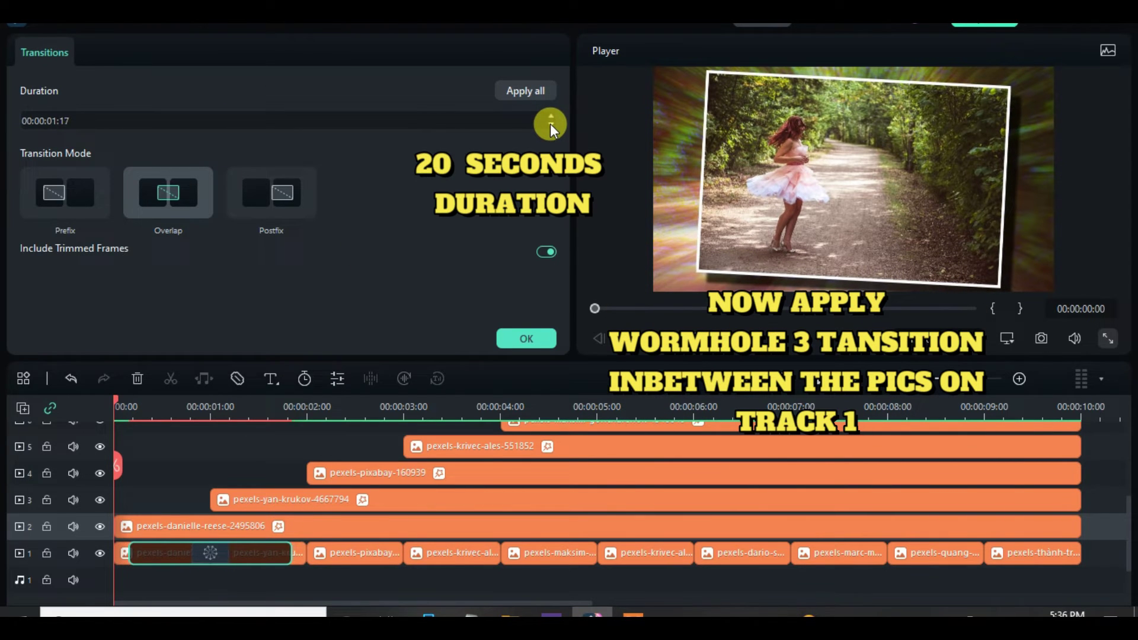
{"action": "left_click", "coordinate": [551, 125]}
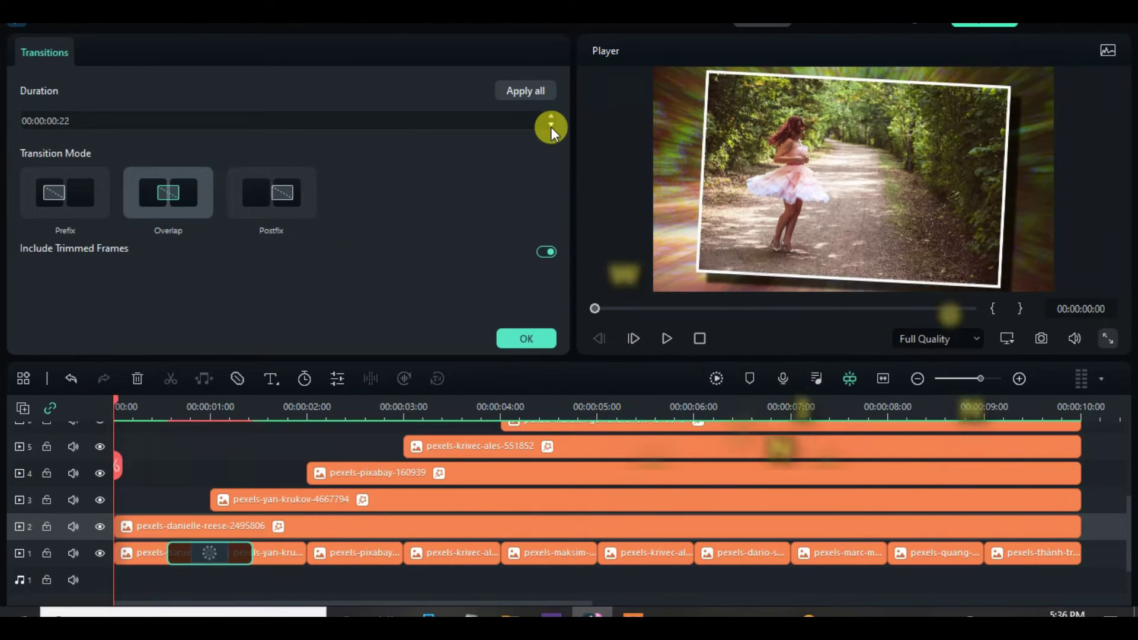
{"action": "left_click", "coordinate": [523, 339]}
Add Wormhole 3 at the remaining track 1 gaps and apply the 00:00:00:20 duration to all.
{"action": "left_click_drag", "start_coordinate": [354, 186], "coordinate": [338, 553]}
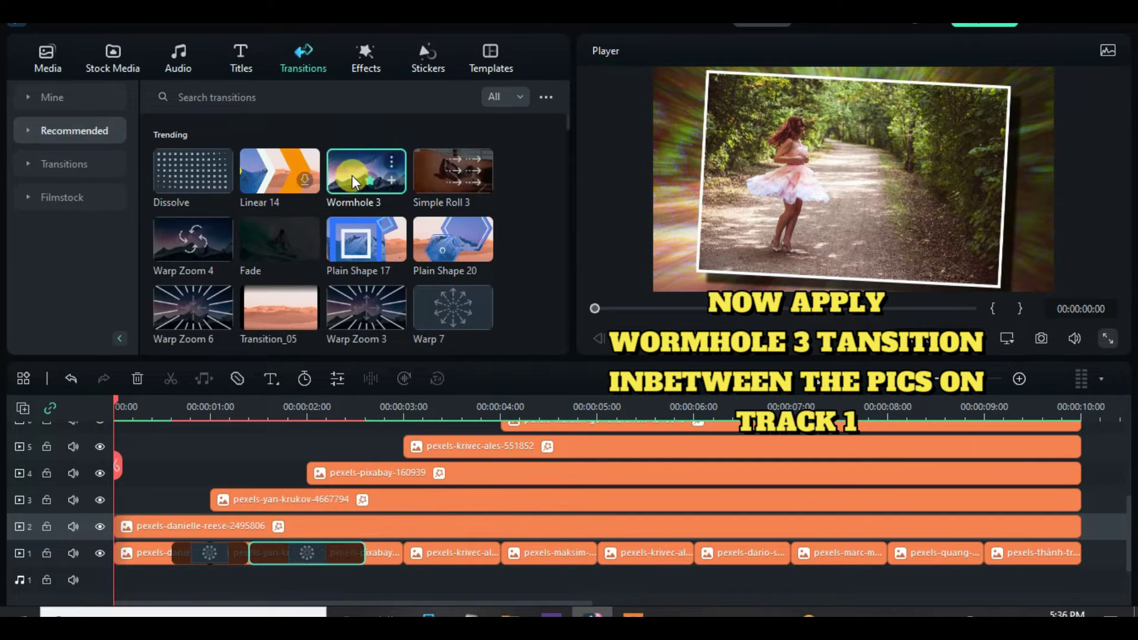
{"action": "left_click_drag", "start_coordinate": [352, 181], "coordinate": [418, 387]}
{"action": "left_click_drag", "start_coordinate": [485, 471], "coordinate": [501, 554]}
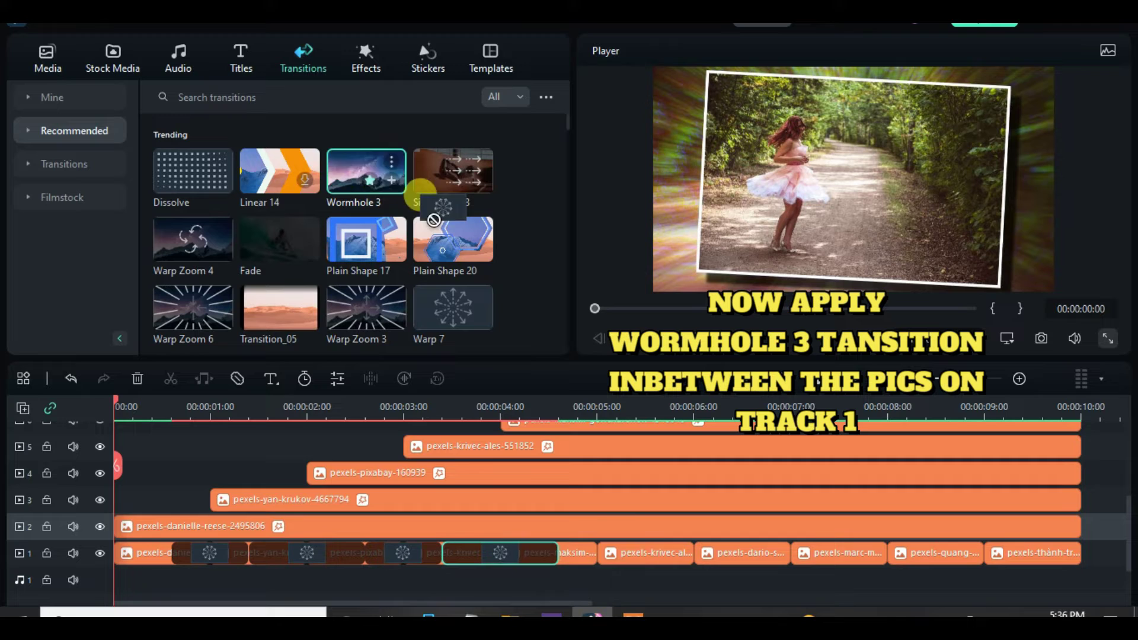
{"action": "left_click_drag", "start_coordinate": [366, 175], "coordinate": [967, 560]}
{"action": "left_click", "coordinate": [237, 553]}
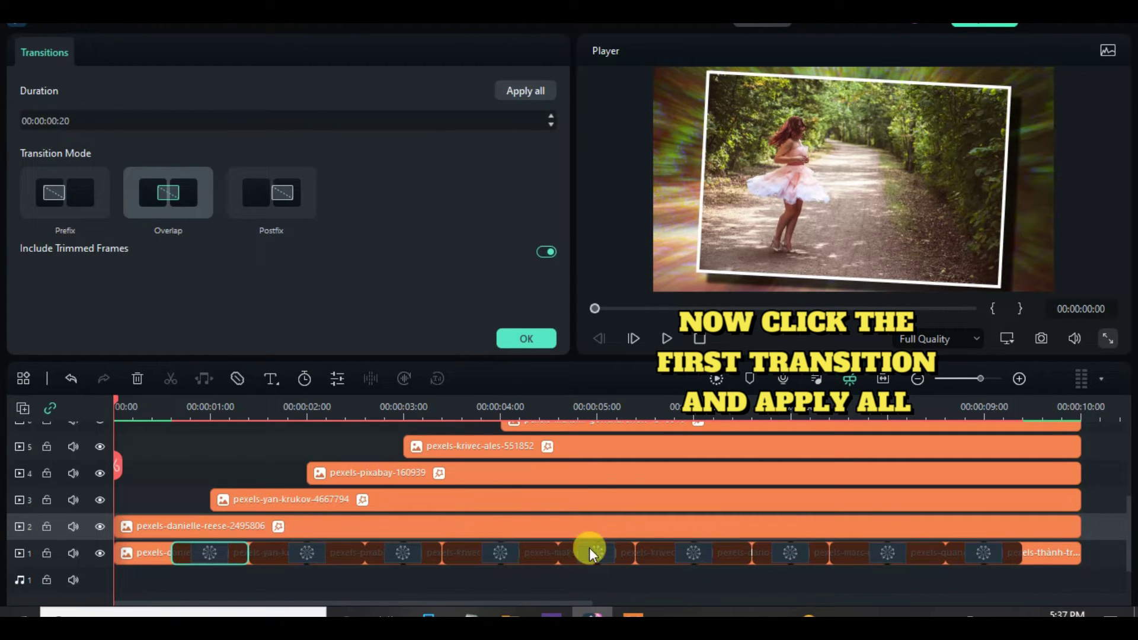
{"action": "left_click", "coordinate": [517, 91]}
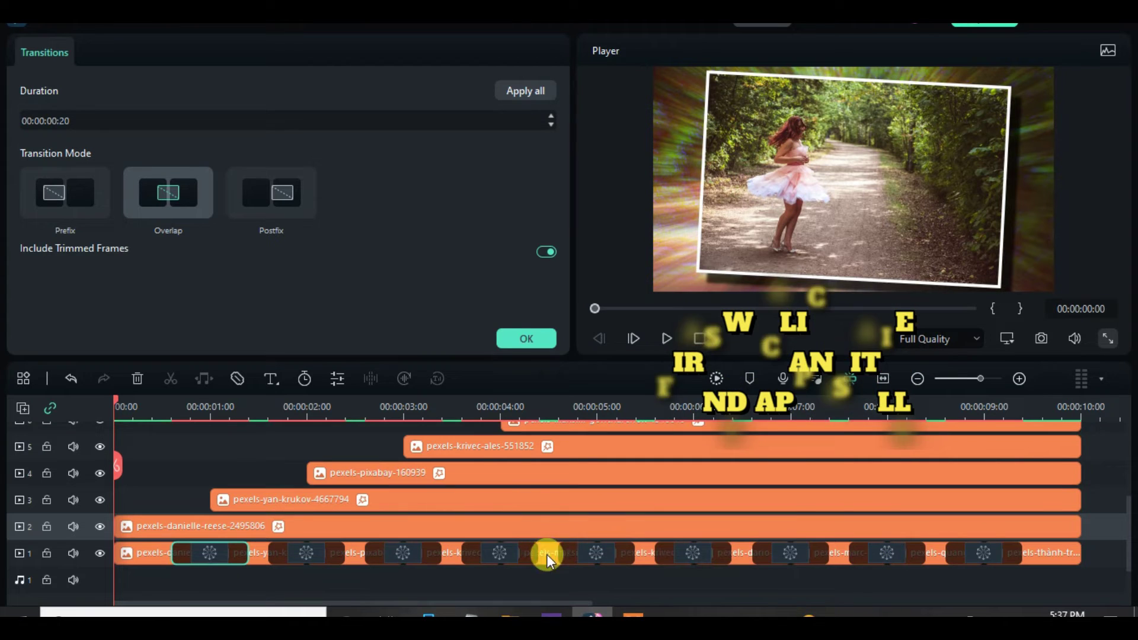
{"action": "left_click", "coordinate": [512, 339]}
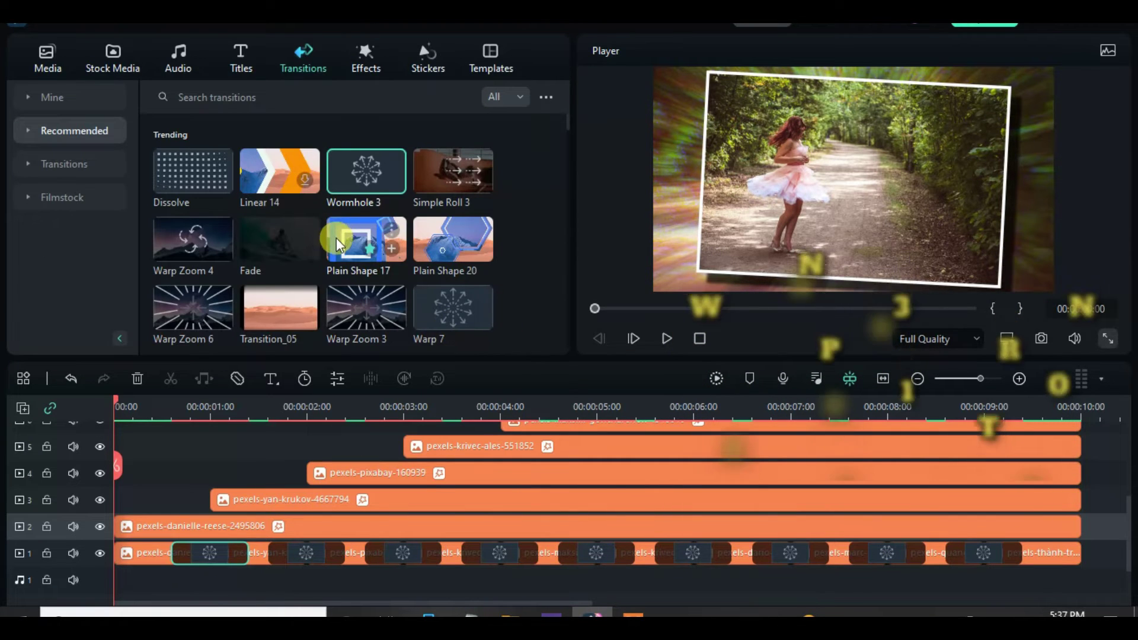
Add Warp Zoom 3 to the start of the pictures on tracks 2 to 6.
{"action": "mouse_move", "coordinate": [358, 309]}
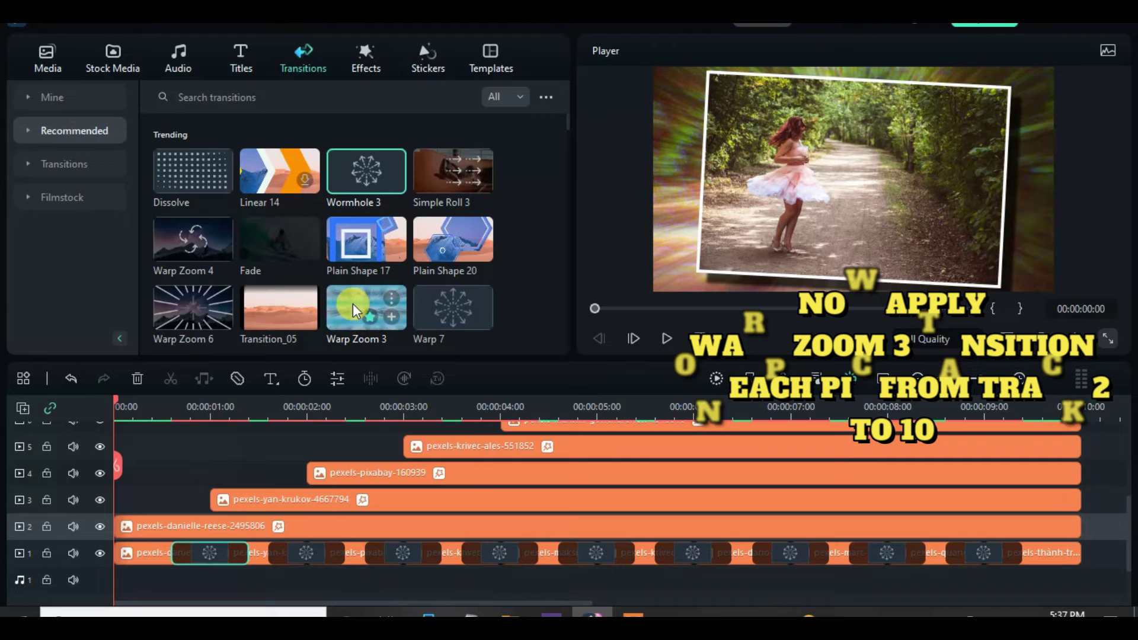
{"action": "left_click_drag", "start_coordinate": [353, 304], "coordinate": [211, 525]}
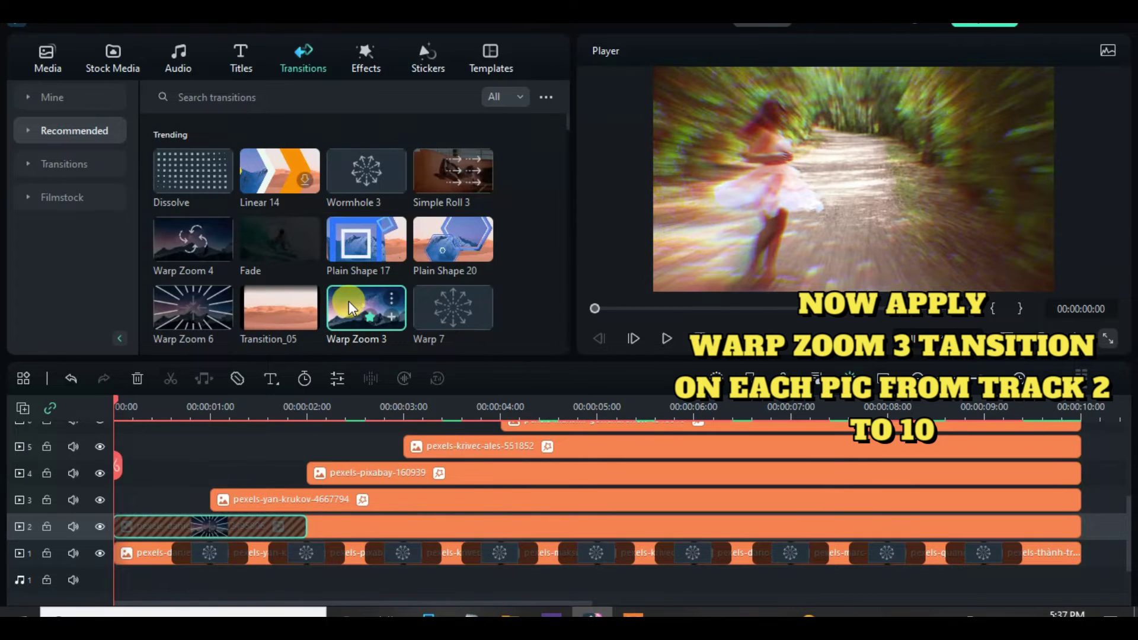
{"action": "left_click_drag", "start_coordinate": [348, 303], "coordinate": [244, 500]}
{"action": "scroll", "coordinate": [488, 478], "scroll_direction": "up", "scroll_amount": 1}
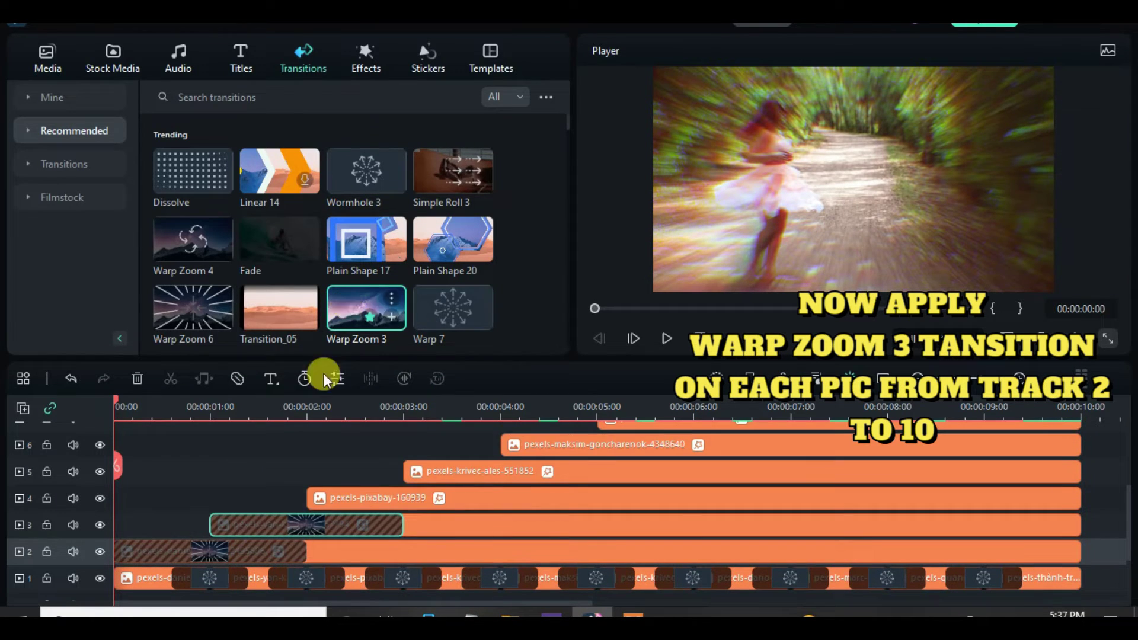
{"action": "left_click_drag", "start_coordinate": [324, 373], "coordinate": [320, 498]}
{"action": "left_click_drag", "start_coordinate": [351, 297], "coordinate": [418, 472]}
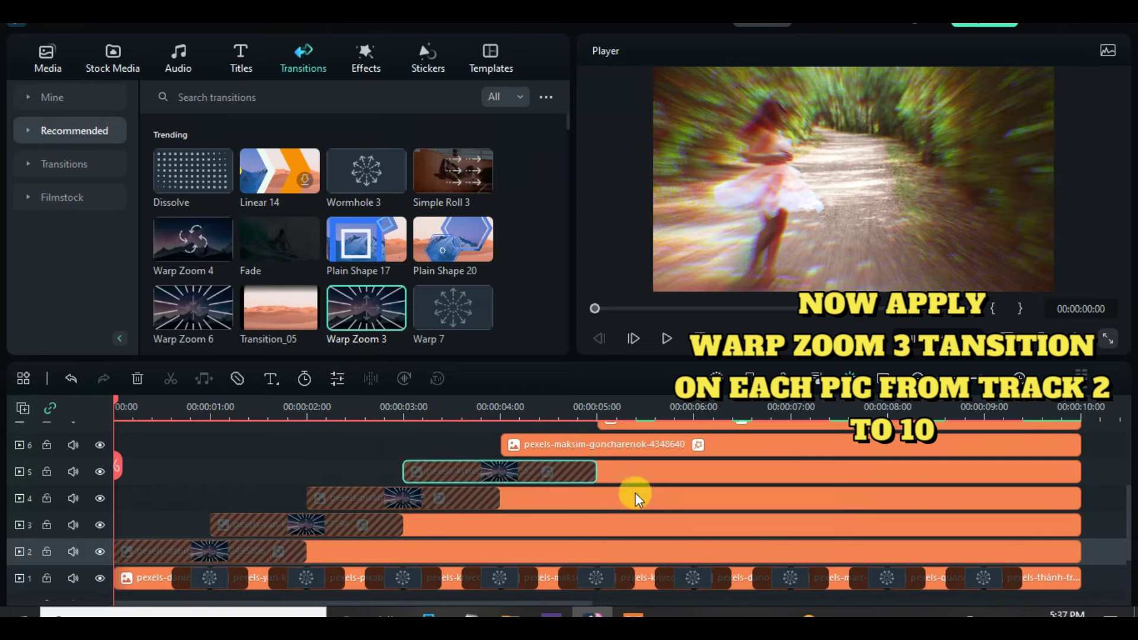
{"action": "scroll", "coordinate": [635, 493], "scroll_direction": "up", "scroll_amount": 2}
{"action": "left_click_drag", "start_coordinate": [375, 305], "coordinate": [557, 501]}
Add Warp Zoom 3 to the start of the pictures on tracks 7 to 11.
{"action": "scroll", "coordinate": [717, 496], "scroll_direction": "up", "scroll_amount": 1}
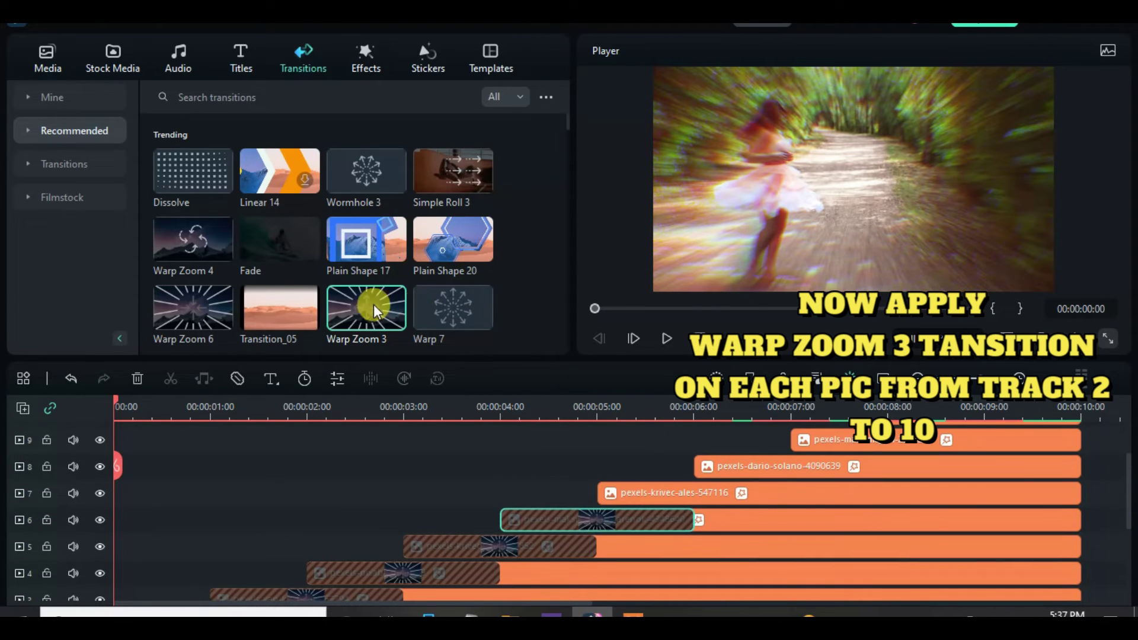
{"action": "left_click_drag", "start_coordinate": [374, 310], "coordinate": [768, 488]}
{"action": "scroll", "coordinate": [850, 488], "scroll_direction": "up", "scroll_amount": 2}
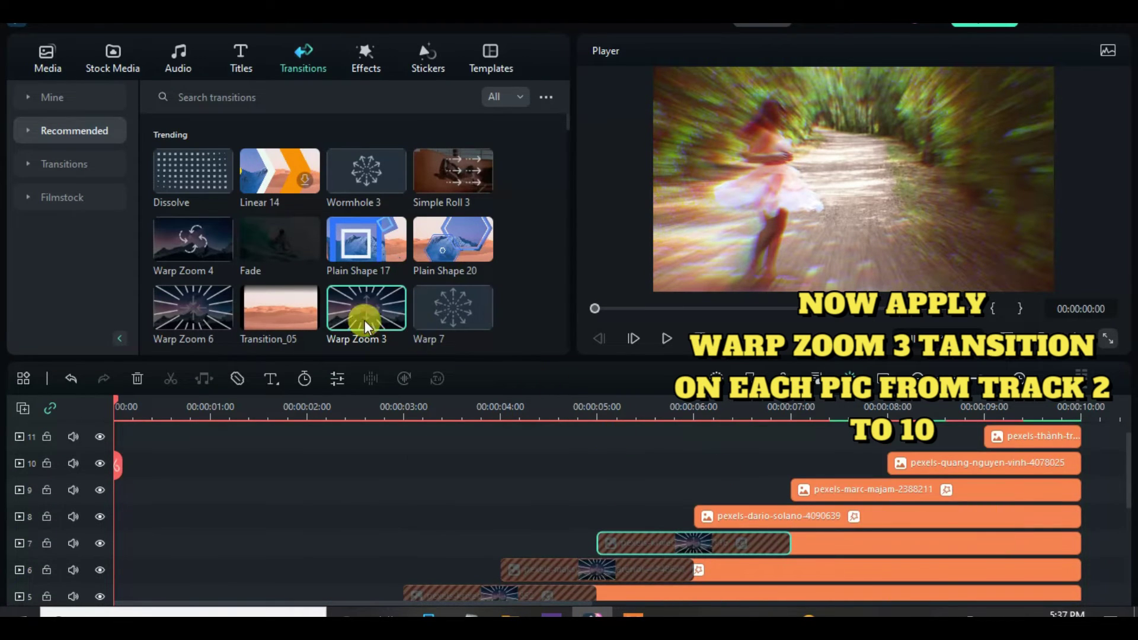
{"action": "left_click_drag", "start_coordinate": [364, 320], "coordinate": [792, 508]}
{"action": "scroll", "coordinate": [920, 514], "scroll_direction": "up", "scroll_amount": 1}
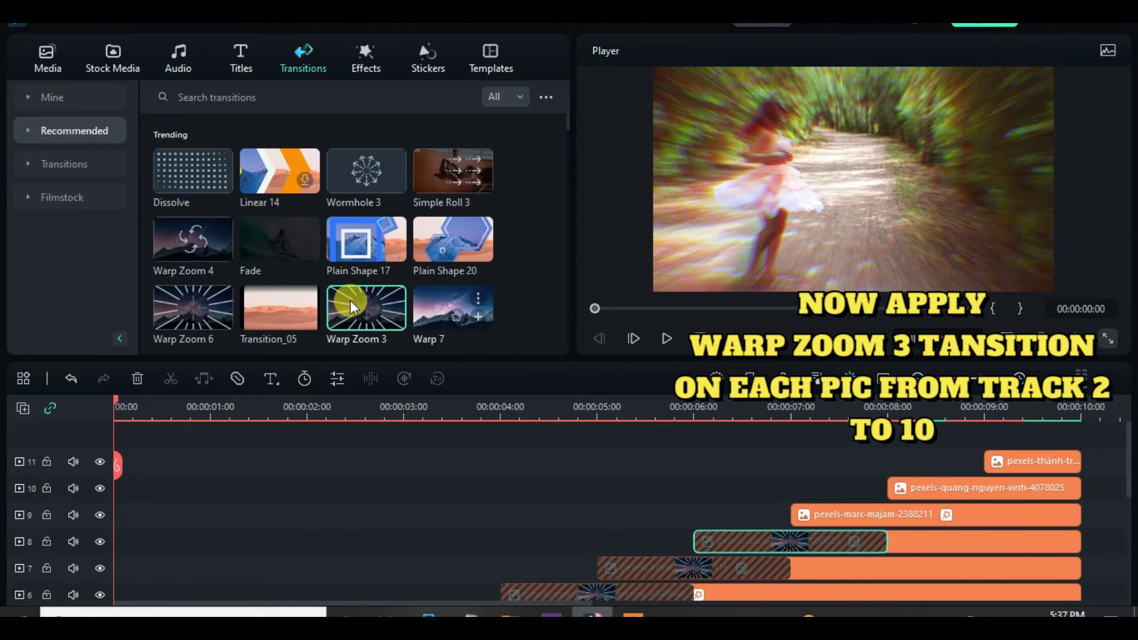
{"action": "left_click_drag", "start_coordinate": [350, 307], "coordinate": [797, 513]}
{"action": "left_click_drag", "start_coordinate": [350, 307], "coordinate": [956, 485]}
{"action": "left_click_drag", "start_coordinate": [351, 319], "coordinate": [1027, 468]}
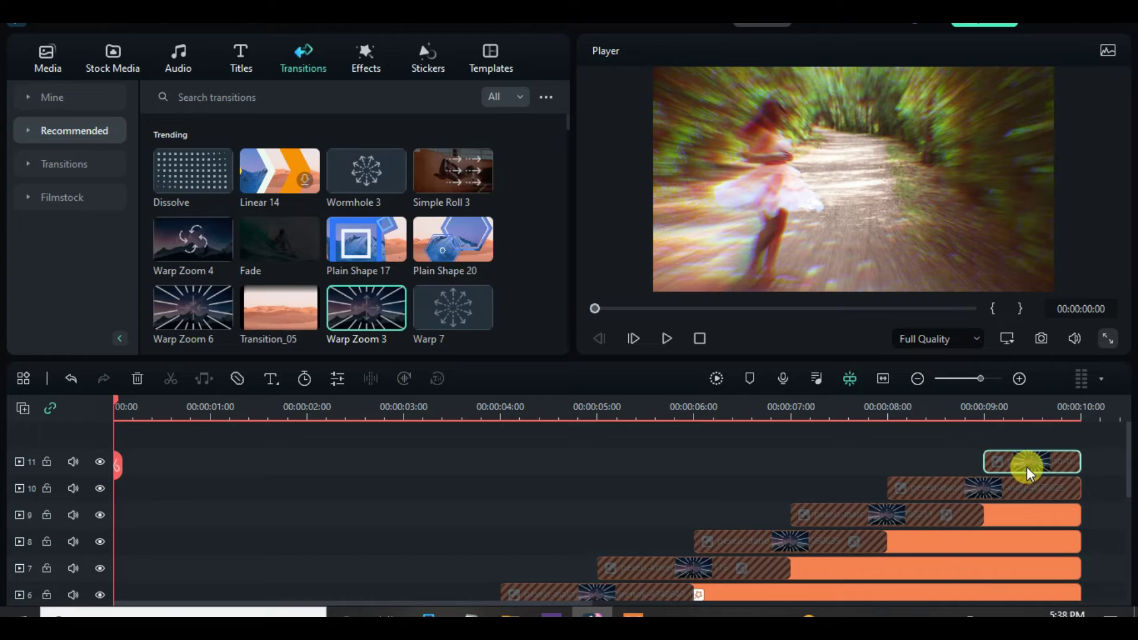
Apply the first transition's 00:00:00:20 duration to all the Warp Zoom 3 transitions.
{"action": "scroll", "coordinate": [663, 539], "scroll_direction": "down", "scroll_amount": 5}
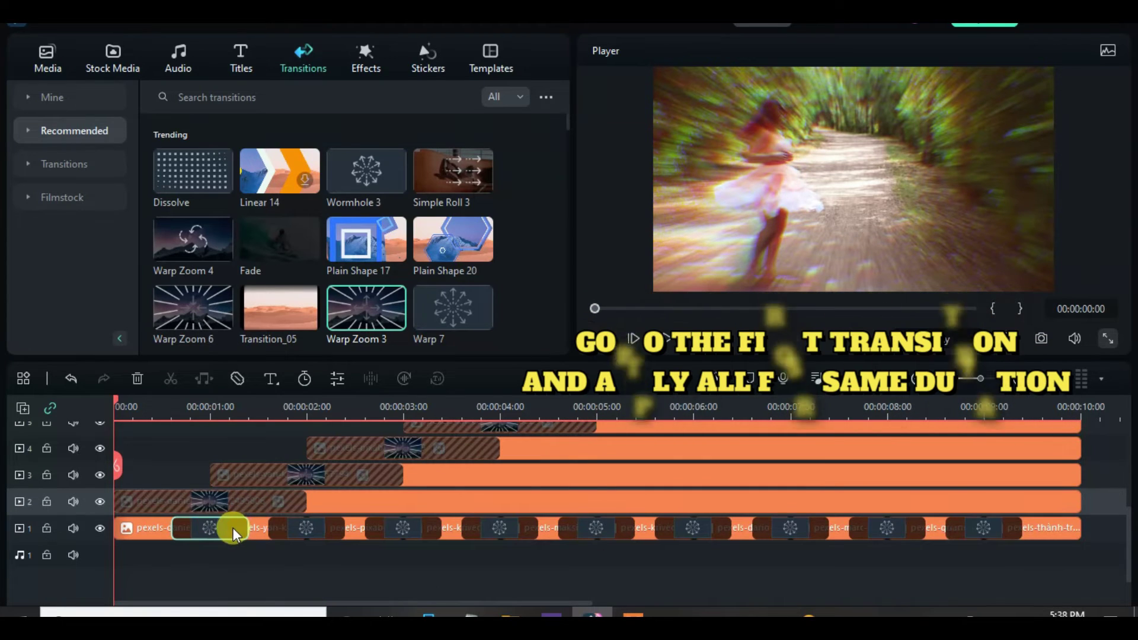
{"action": "double_click", "coordinate": [233, 528]}
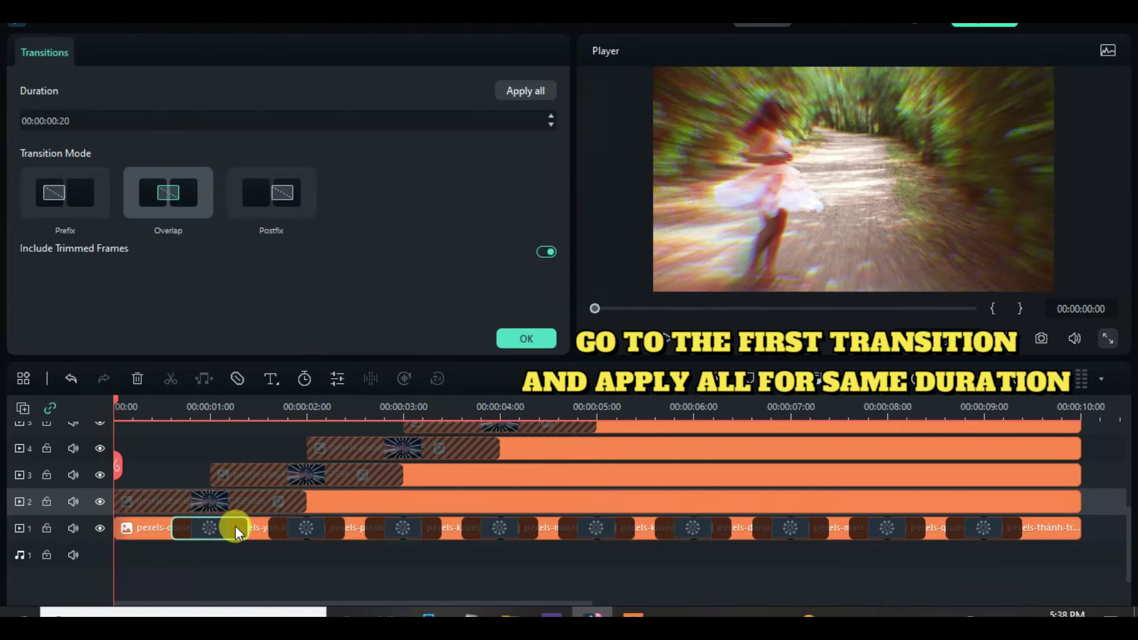
{"action": "left_click", "coordinate": [517, 93]}
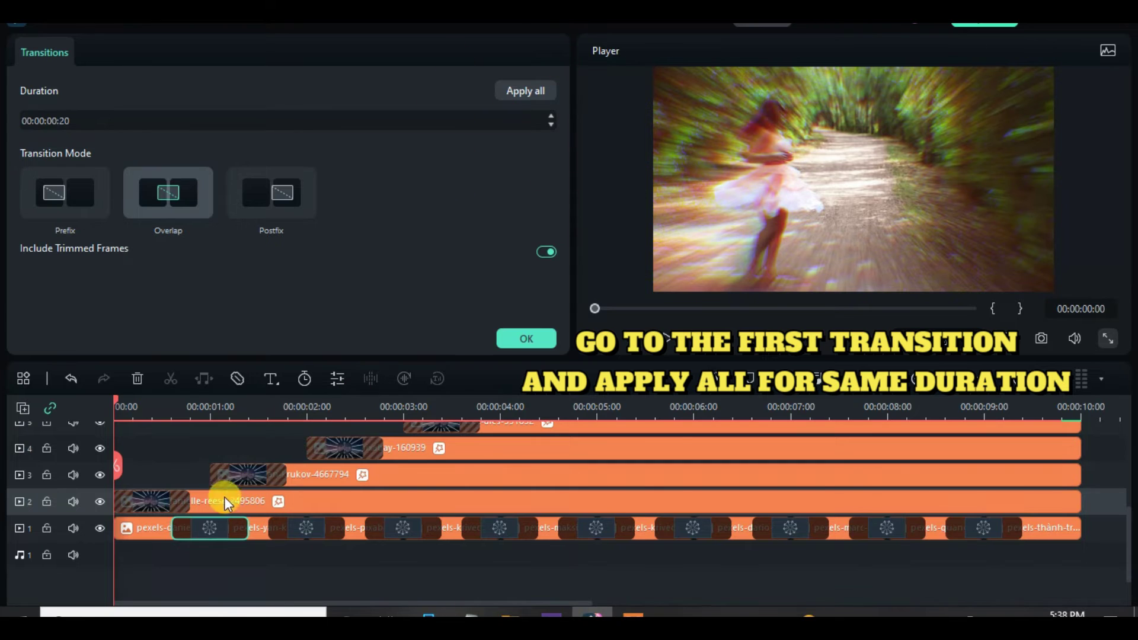
{"action": "scroll", "coordinate": [686, 522], "scroll_direction": "up", "scroll_amount": 5}
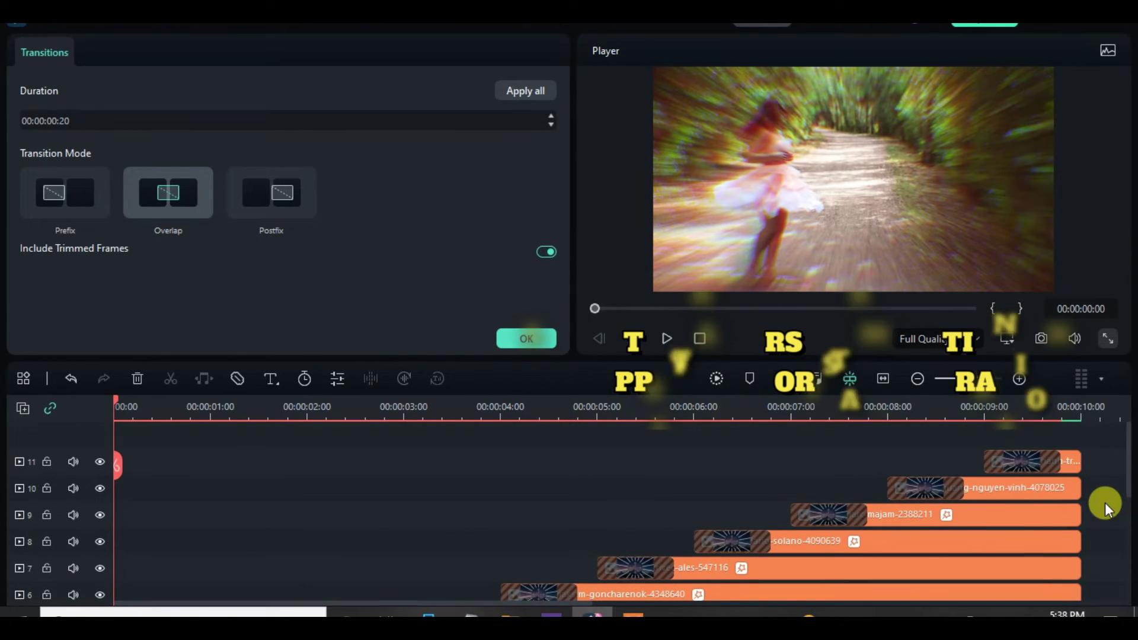
Select the pictures on tracks 2–11 and move them 15 frames later to match track 1.
{"action": "left_click_drag", "start_coordinate": [1099, 433], "coordinate": [790, 555]}
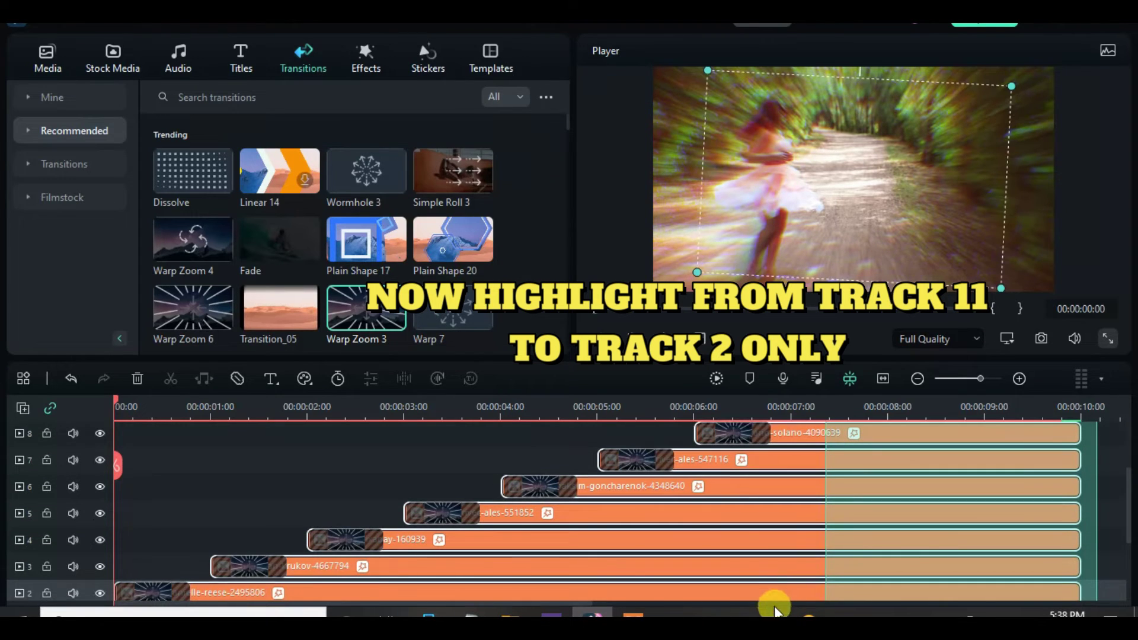
{"action": "left_click_drag", "start_coordinate": [775, 608], "coordinate": [671, 468]}
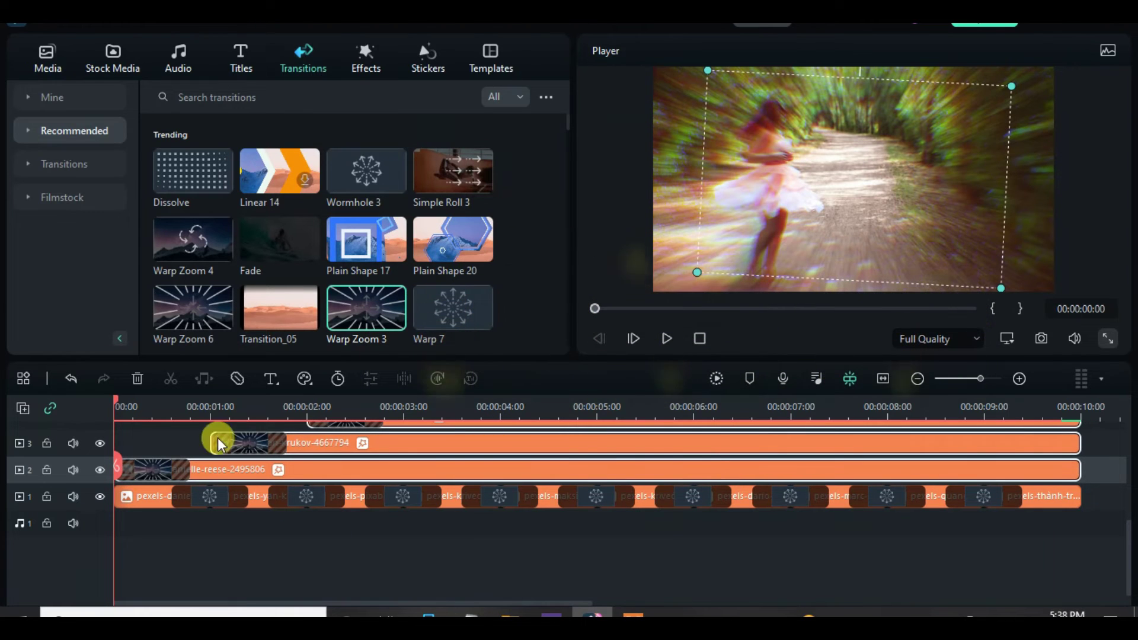
{"action": "left_click_drag", "start_coordinate": [119, 399], "coordinate": [171, 403]}
{"action": "left_click_drag", "start_coordinate": [220, 472], "coordinate": [728, 436]}
{"action": "scroll", "coordinate": [895, 518], "scroll_direction": "down", "scroll_amount": 3}
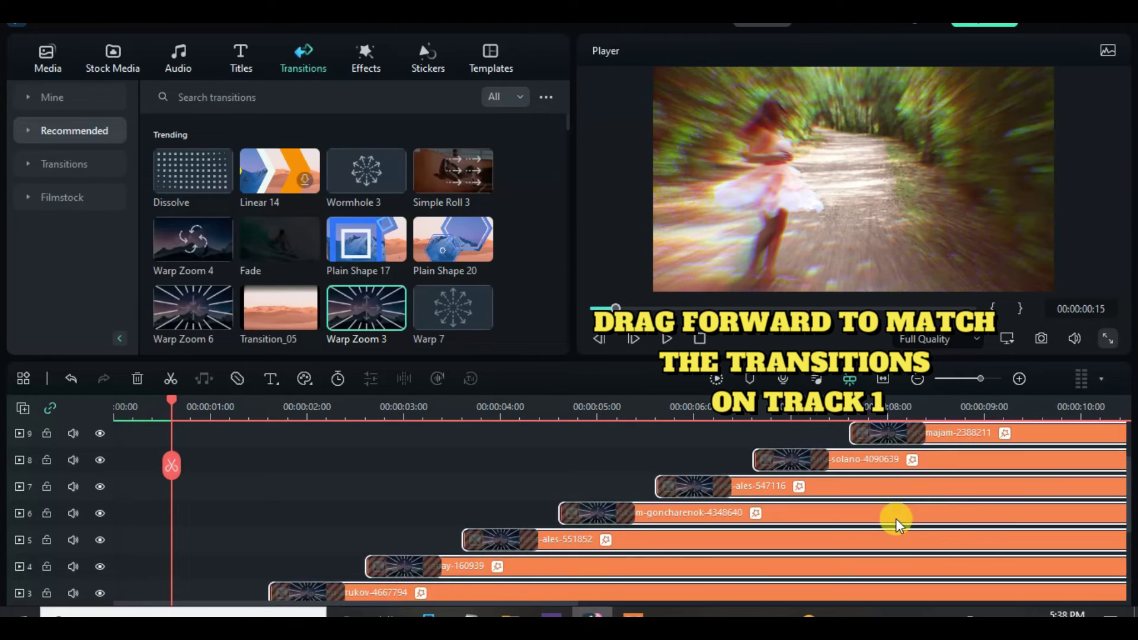
{"action": "left_click_drag", "start_coordinate": [524, 604], "coordinate": [723, 556]}
Stretch the last track 1 picture to 00:00:01:15 so it ends at 00:00:10:15.
{"action": "scroll", "coordinate": [701, 536], "scroll_direction": "up", "scroll_amount": 3}
{"action": "scroll", "coordinate": [698, 536], "scroll_direction": "down", "scroll_amount": 2}
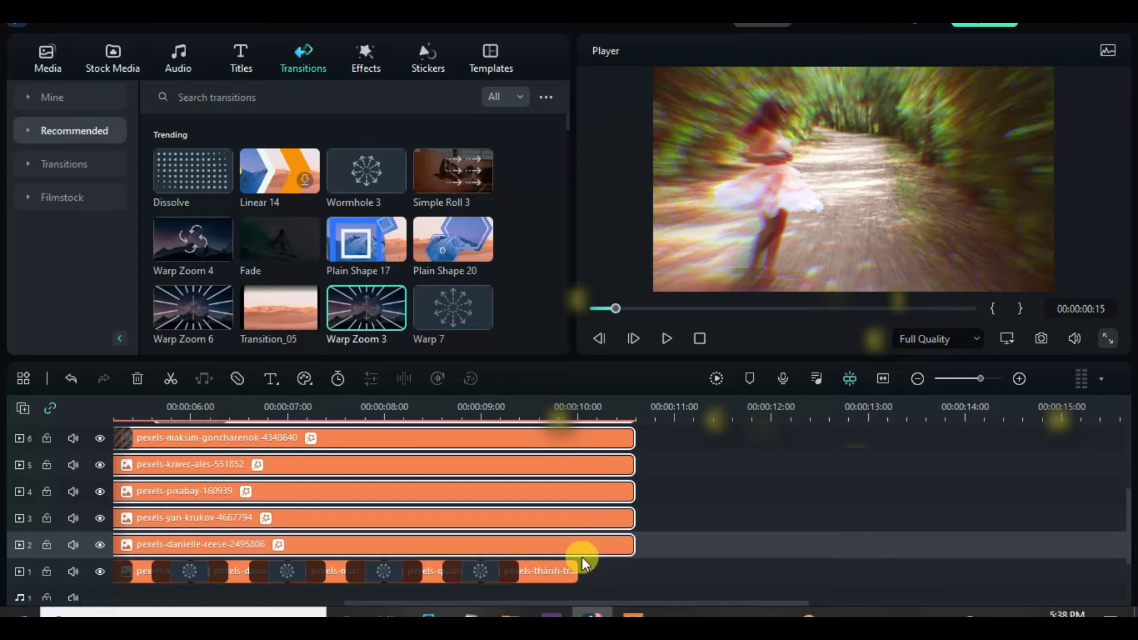
{"action": "left_click", "coordinate": [552, 572]}
{"action": "left_click_drag", "start_coordinate": [576, 570], "coordinate": [579, 572]}
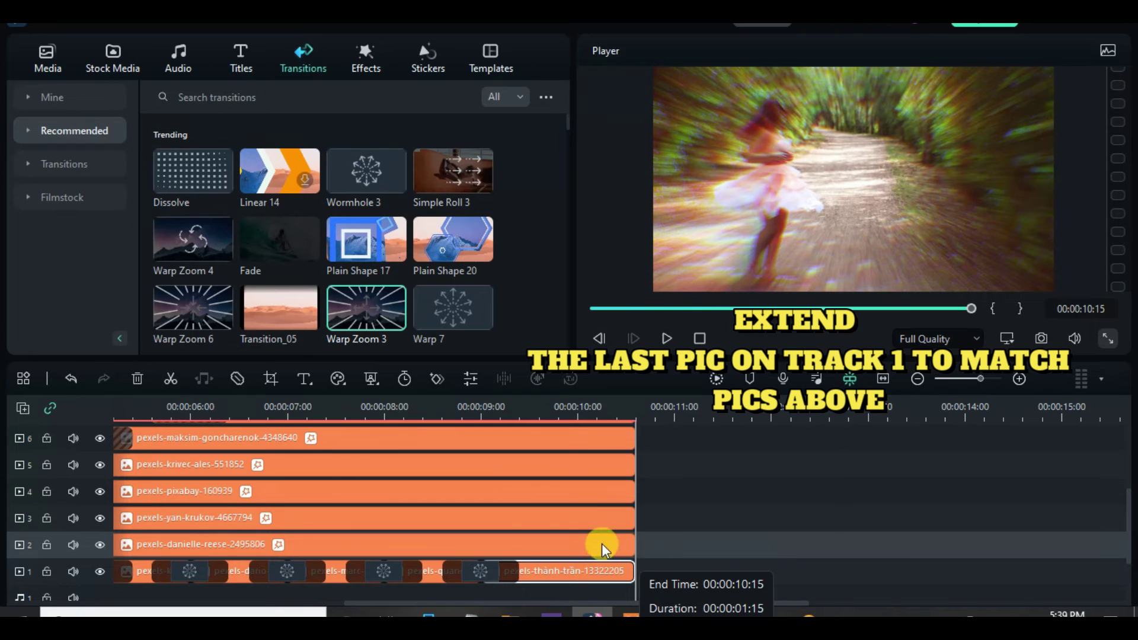
{"action": "left_click_drag", "start_coordinate": [602, 546], "coordinate": [604, 552]}
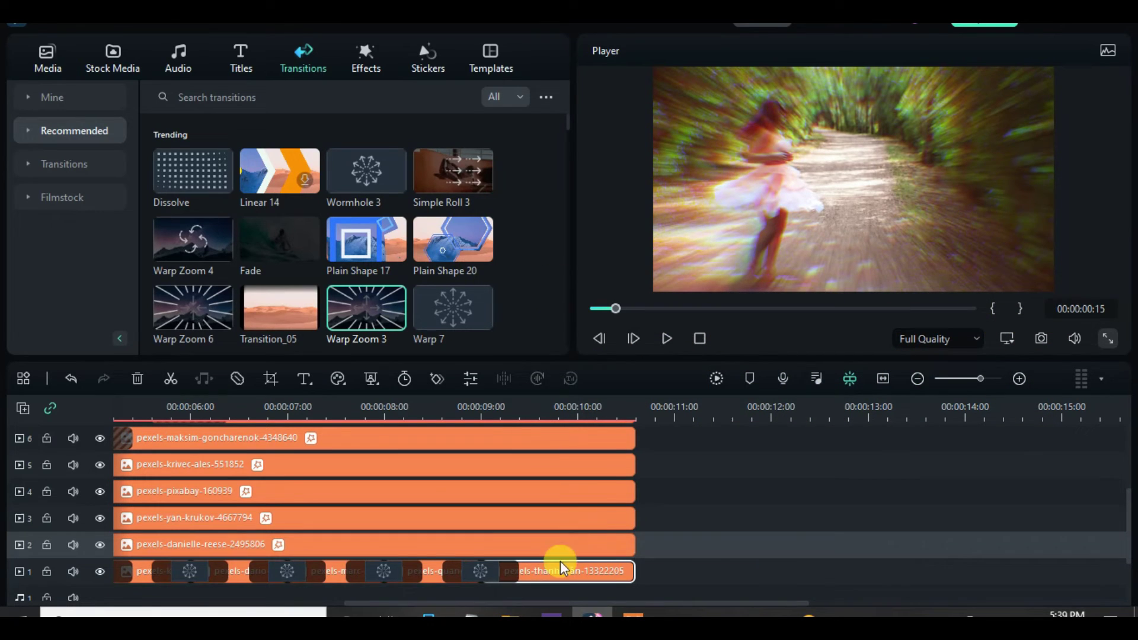
{"action": "scroll", "coordinate": [617, 540], "scroll_direction": "down", "scroll_amount": 2}
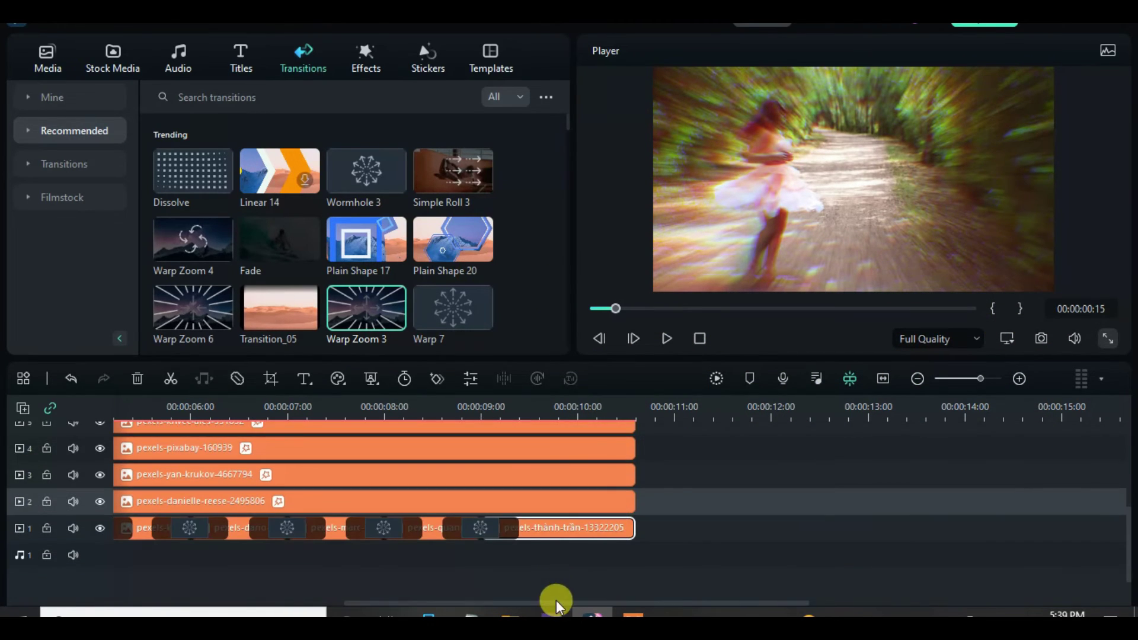
{"action": "left_click_drag", "start_coordinate": [557, 602], "coordinate": [344, 604]}
{"action": "scroll", "coordinate": [568, 521], "scroll_direction": "up", "scroll_amount": 2}
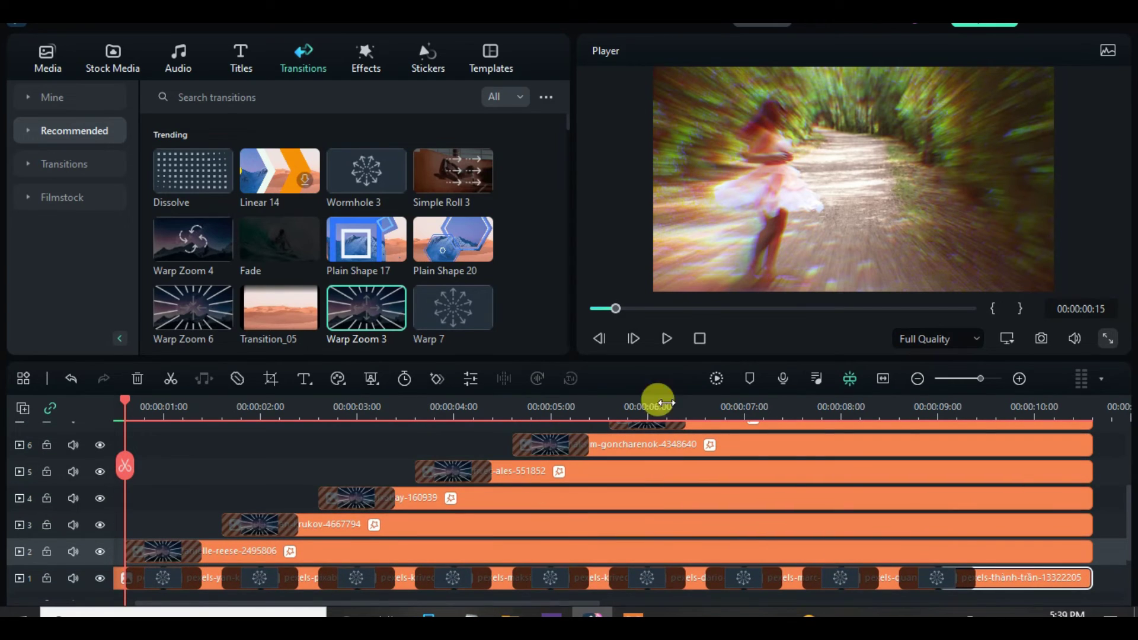
{"action": "scroll", "coordinate": [706, 442], "scroll_direction": "up", "scroll_amount": 1}
{"action": "scroll", "coordinate": [538, 593], "scroll_direction": "down", "scroll_amount": 2}
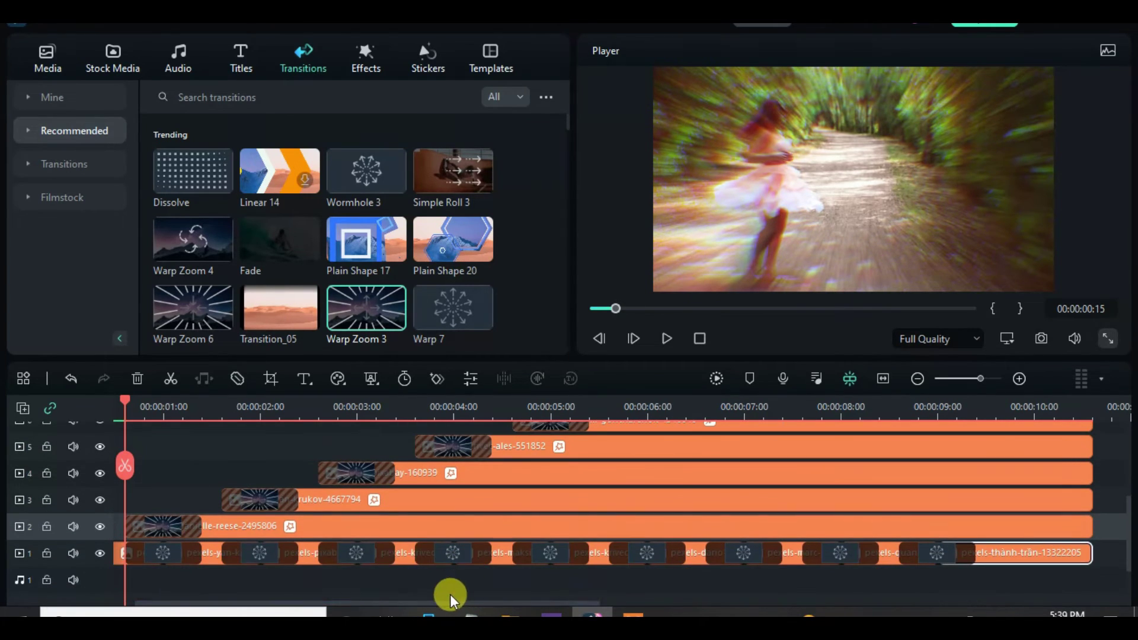
{"action": "left_click_drag", "start_coordinate": [318, 603], "coordinate": [297, 602]}
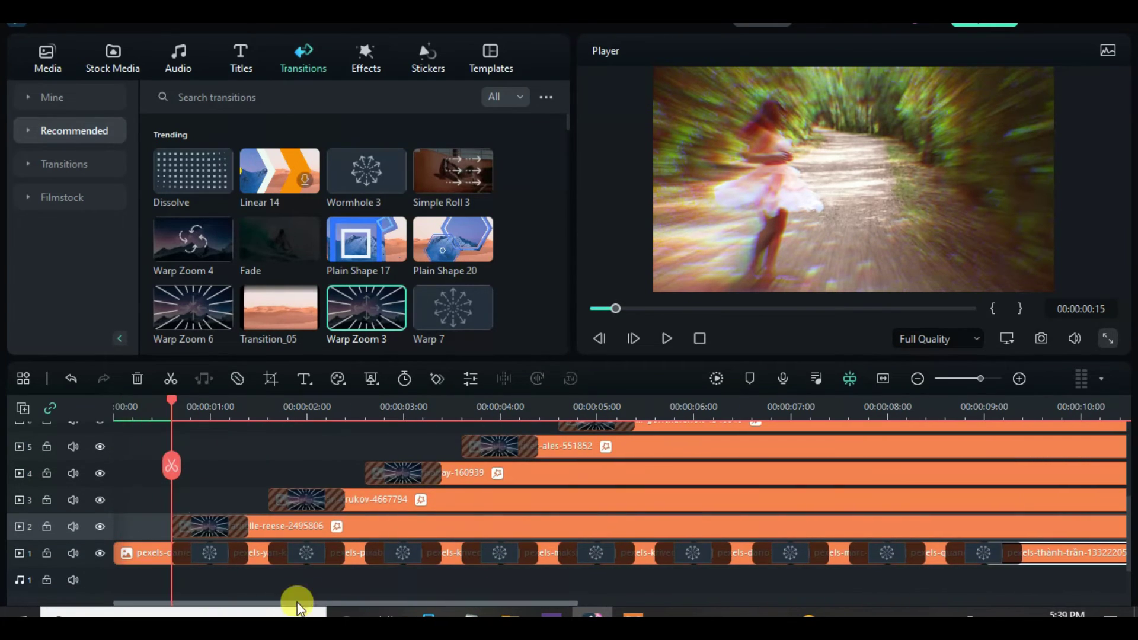
Zoom the timeline to fit, render a preview, and play the slideshow from the start.
{"action": "left_click", "coordinate": [881, 379]}
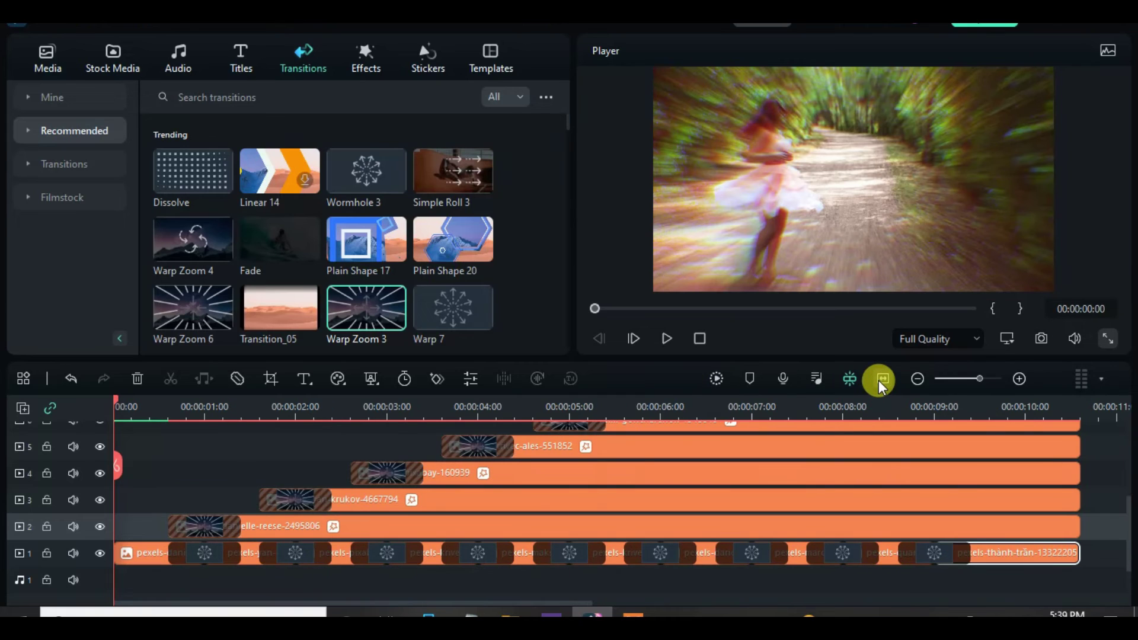
{"action": "left_click", "coordinate": [716, 379]}
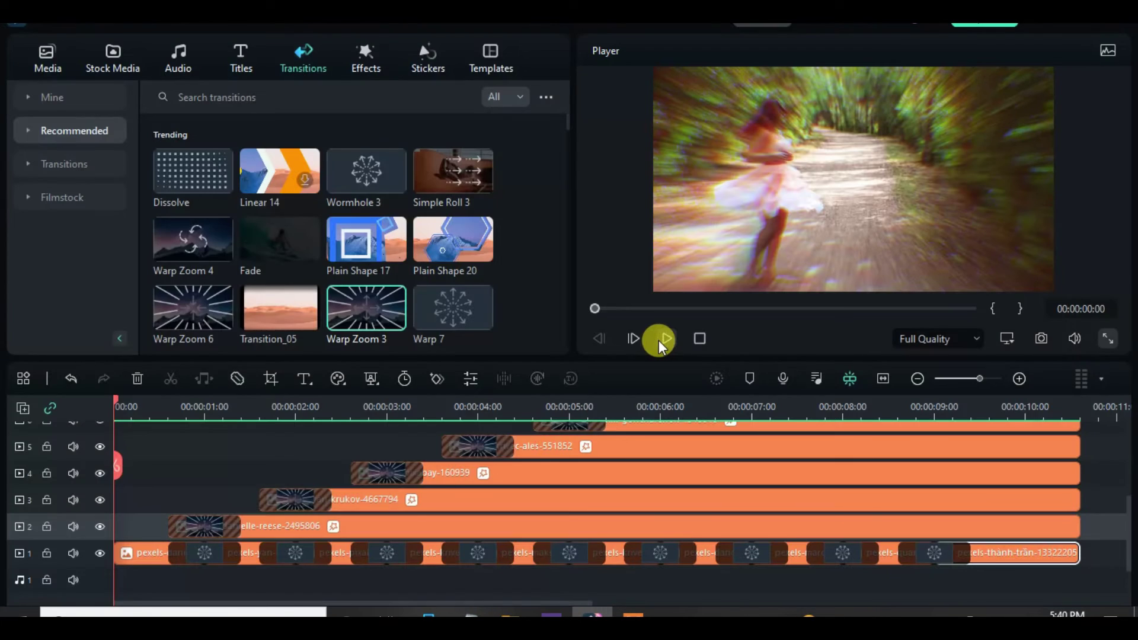
{"action": "left_click", "coordinate": [660, 339]}
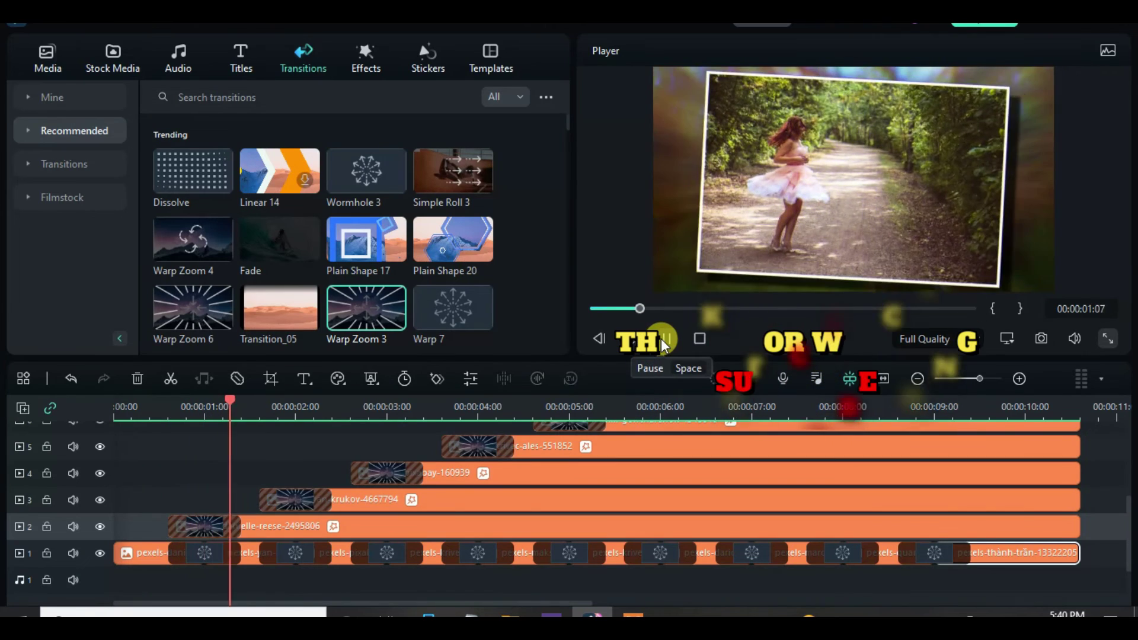